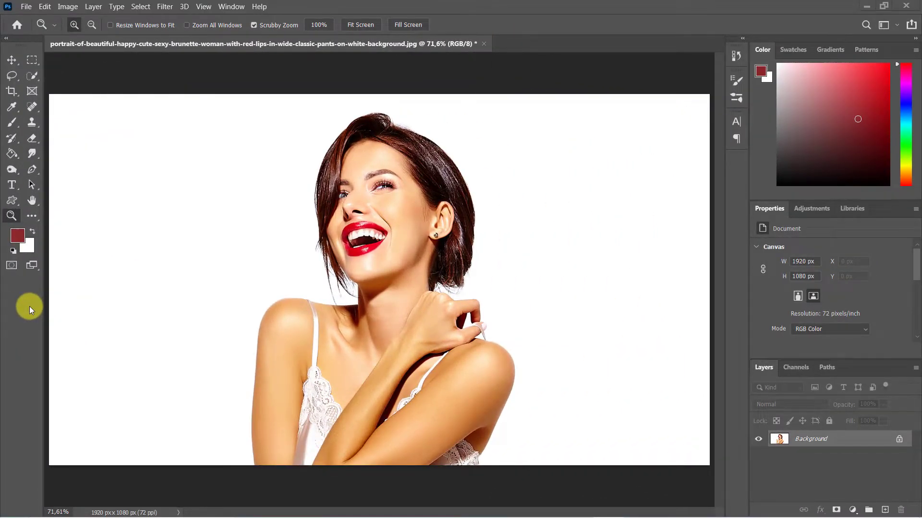
Select the woman against the white background with the Quick Selection Tool
click(34, 76)
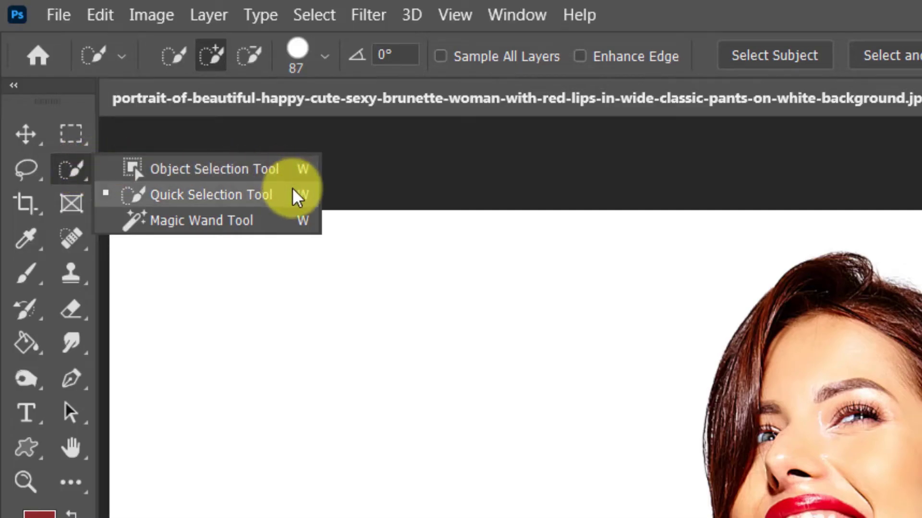
click(298, 201)
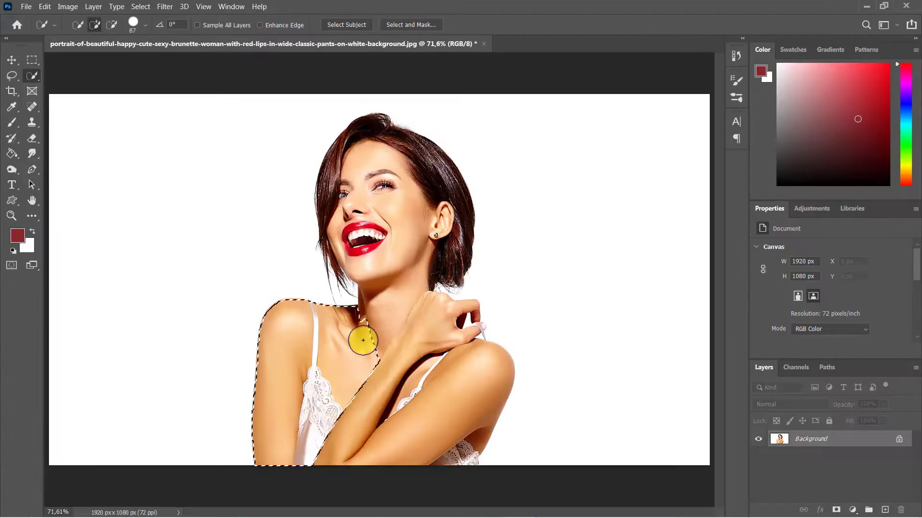
mouse_move(362, 340)
mouse_down()
mouse_move(440, 239)
mouse_move(452, 459)
mouse_move(429, 403)
mouse_move(339, 281)
mouse_move(366, 350)
mouse_up()
Start Select and Mask for the selection and preview it in the Overlay view
click(409, 25)
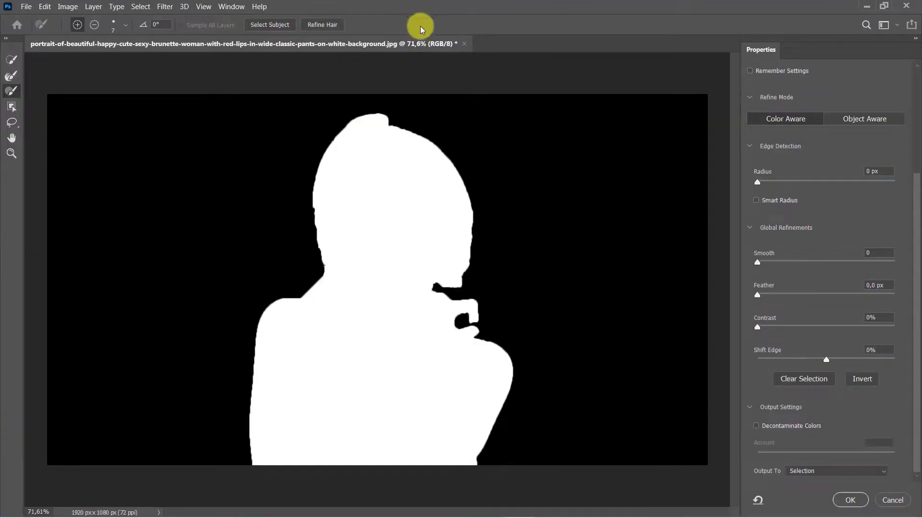
scroll(822, 188, up, 5)
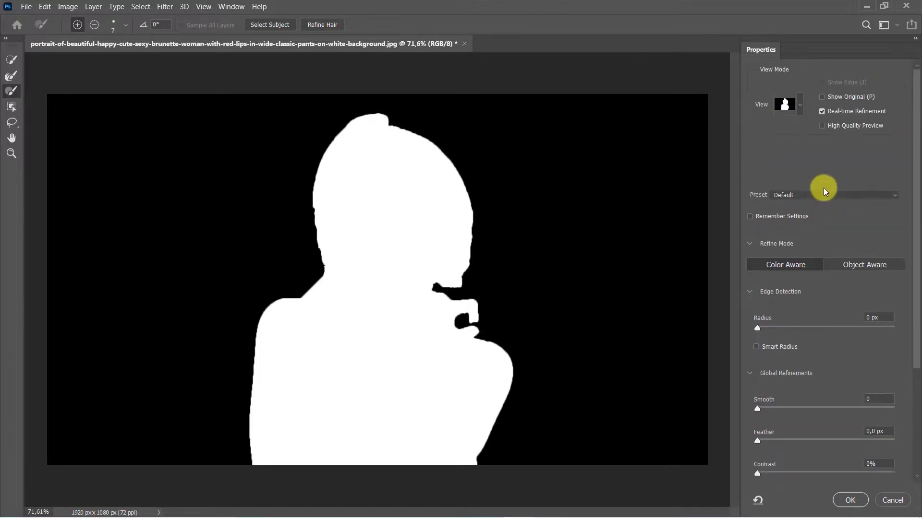
click(798, 106)
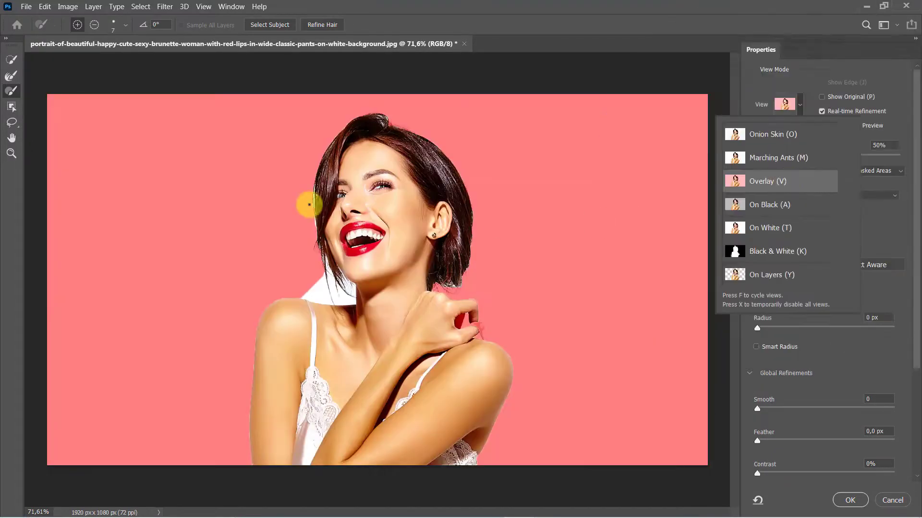
Enlarge the Refine Edge Brush to 46 px and brush out the white area between the hair and the shoulder
click(12, 76)
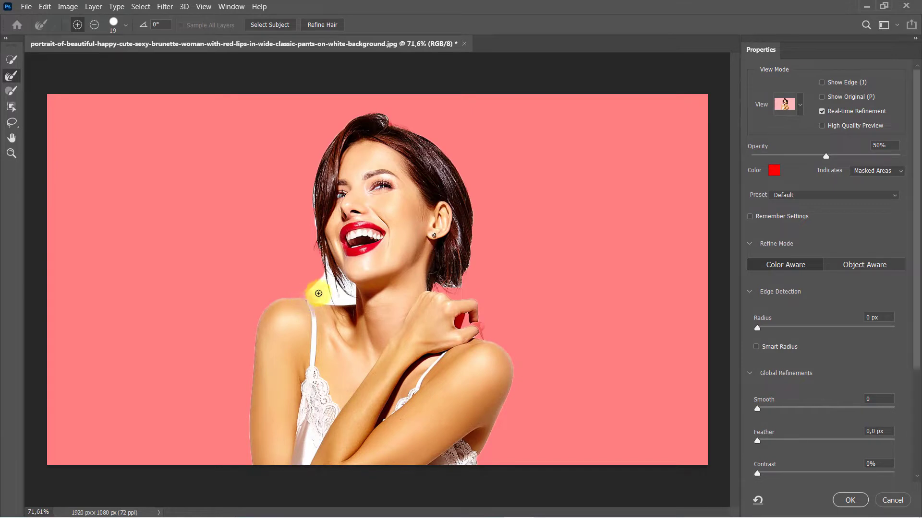
click(125, 25)
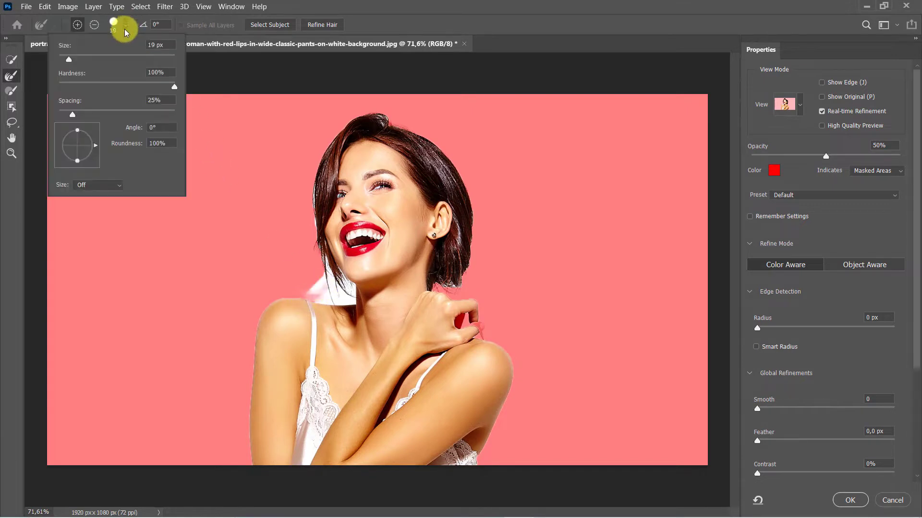
drag(87, 59, 113, 25)
click(123, 25)
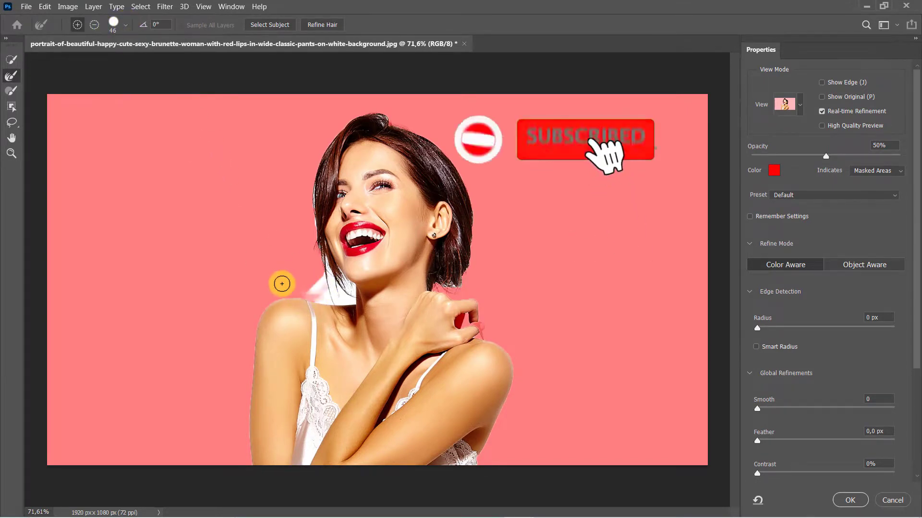
drag(319, 291, 331, 280)
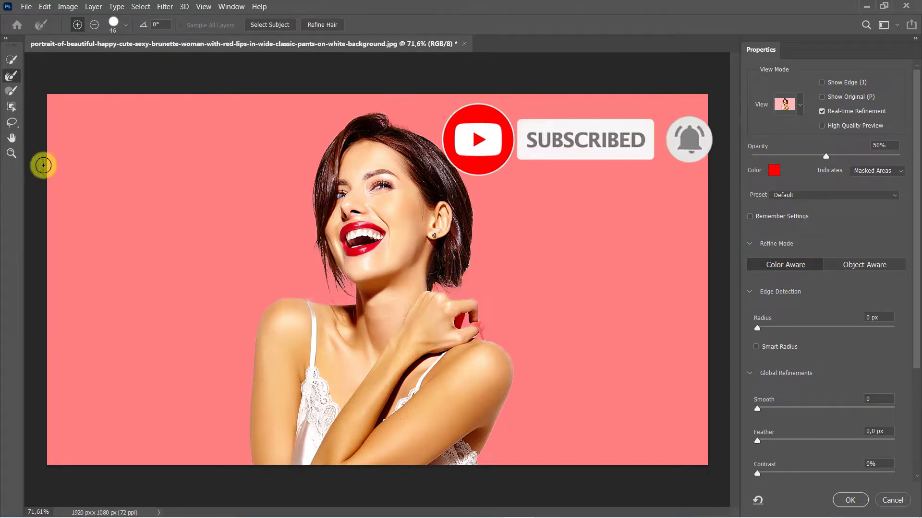
Paint the dark gap between the fingers and the ring on the hand into the selection with the Brush tool
click(11, 154)
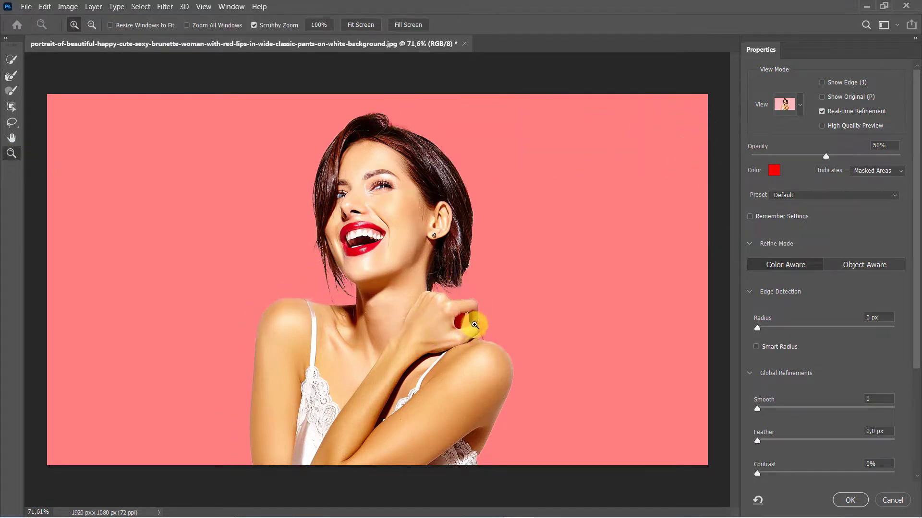
click(473, 325)
click(474, 325)
click(474, 325)
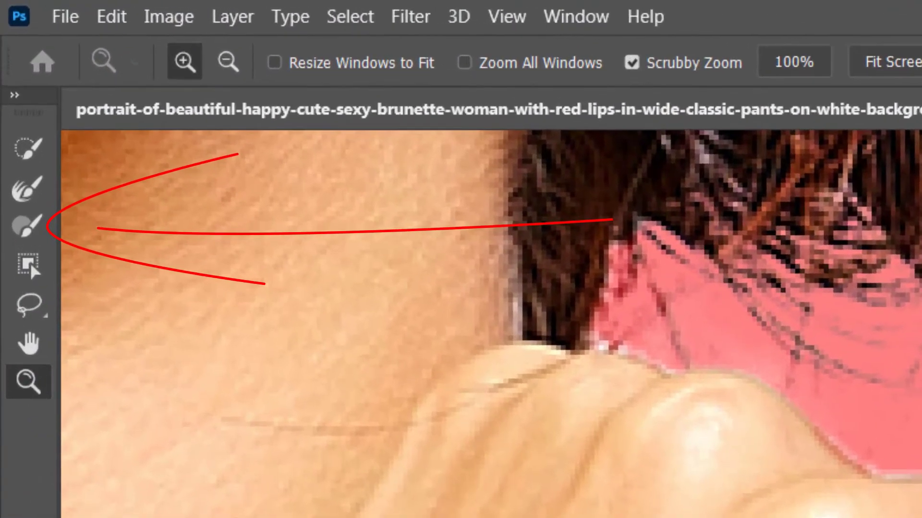
click(27, 228)
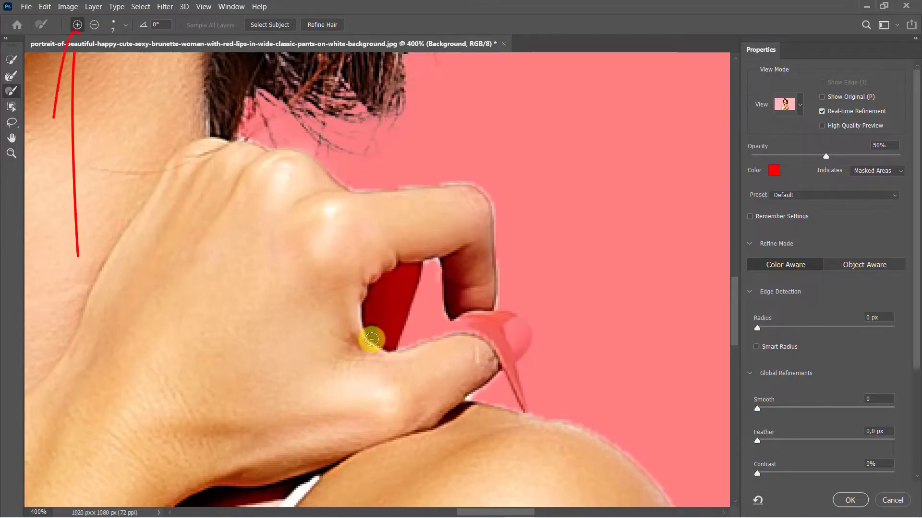
mouse_move(372, 340)
mouse_down()
mouse_move(390, 299)
mouse_move(379, 275)
mouse_move(386, 351)
mouse_move(412, 257)
mouse_move(477, 322)
mouse_move(468, 332)
mouse_move(492, 317)
mouse_move(510, 352)
mouse_up()
Reduce the brush size to 3 and paint the thin tip below the ring into the selection
click(125, 24)
drag(132, 38, 126, 38)
click(503, 360)
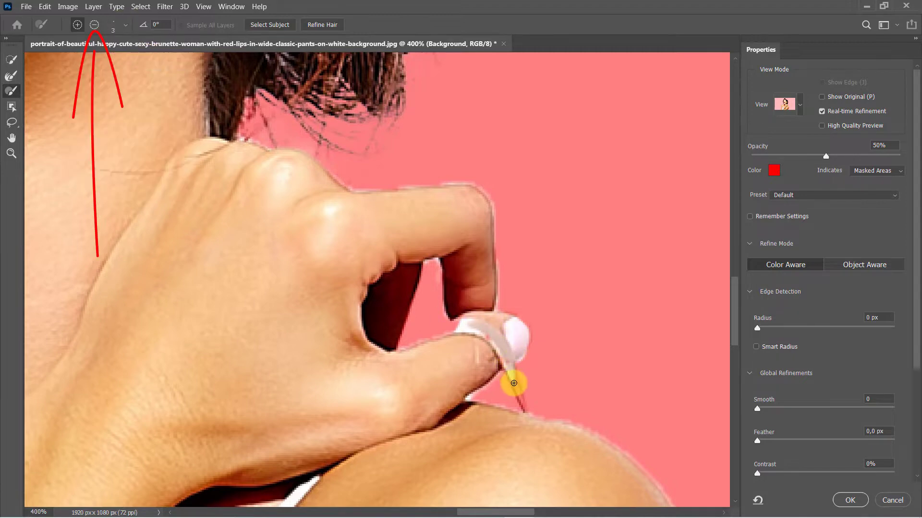
mouse_move(514, 386)
mouse_down()
mouse_move(524, 407)
mouse_move(511, 362)
mouse_move(518, 395)
mouse_up()
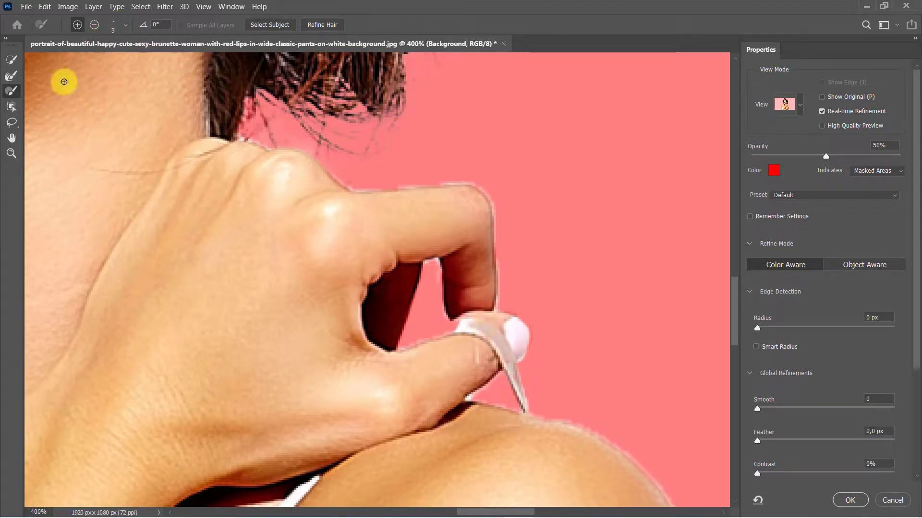
Refine the selection edge along the hand and shoulder using the Refine Edge Brush at size 25
click(11, 77)
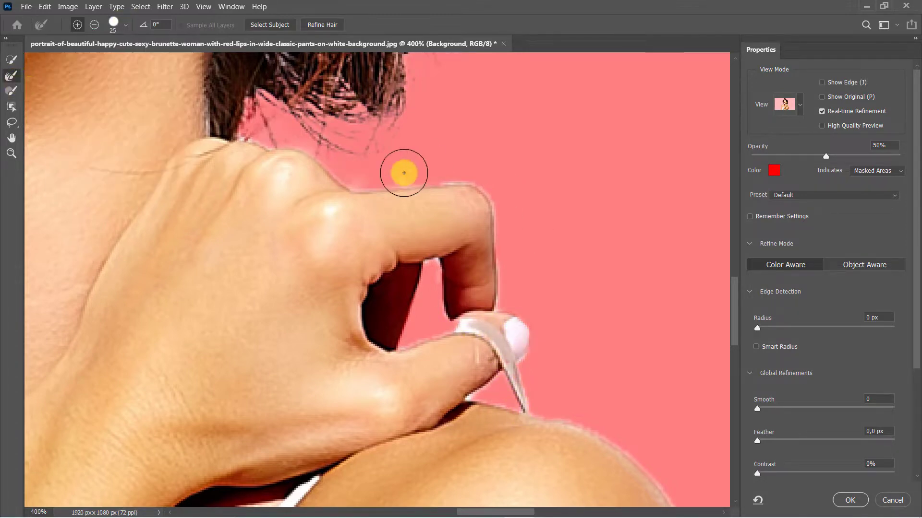
scroll(594, 208, down, 10)
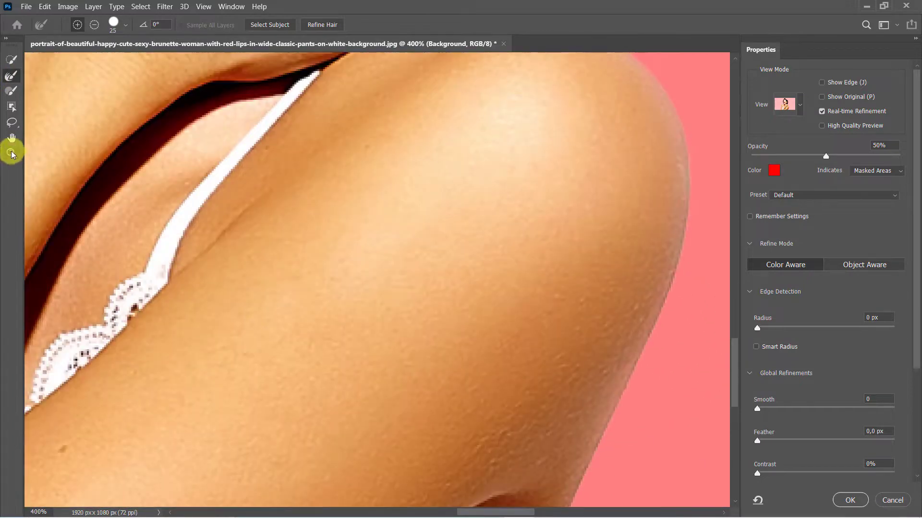
click(11, 154)
click(360, 24)
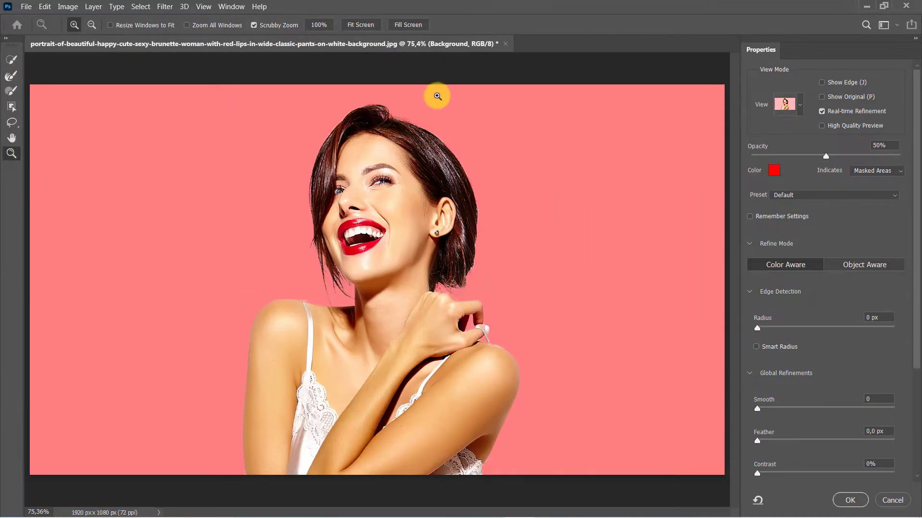
Output the refined selection to a New Layer and accept the Select and Mask result
scroll(823, 336, down, 5)
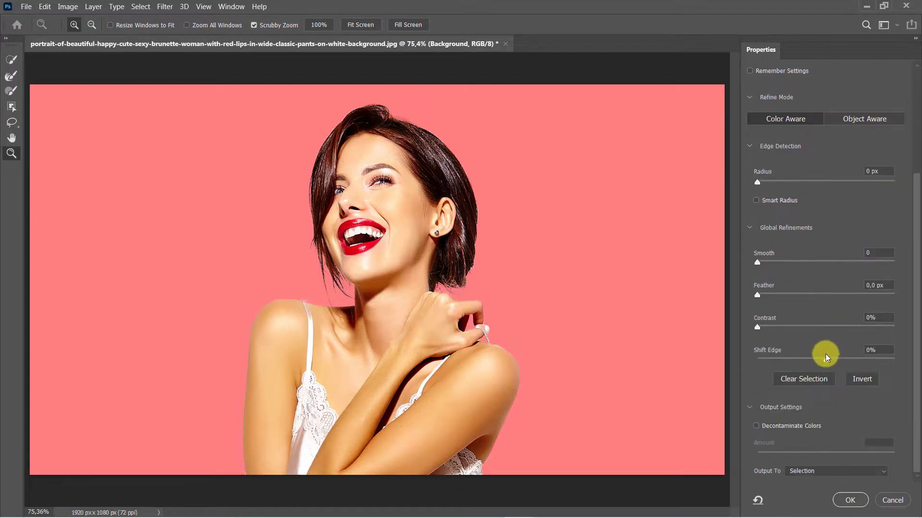
click(877, 471)
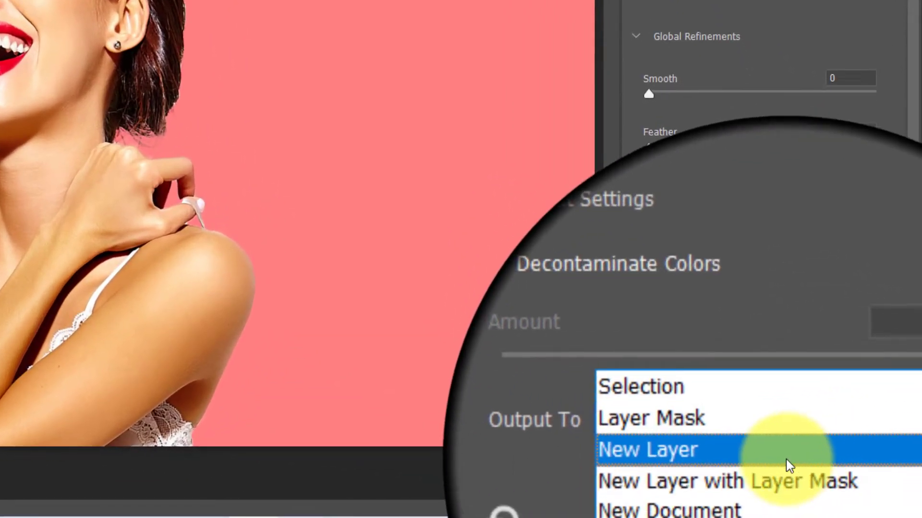
click(855, 476)
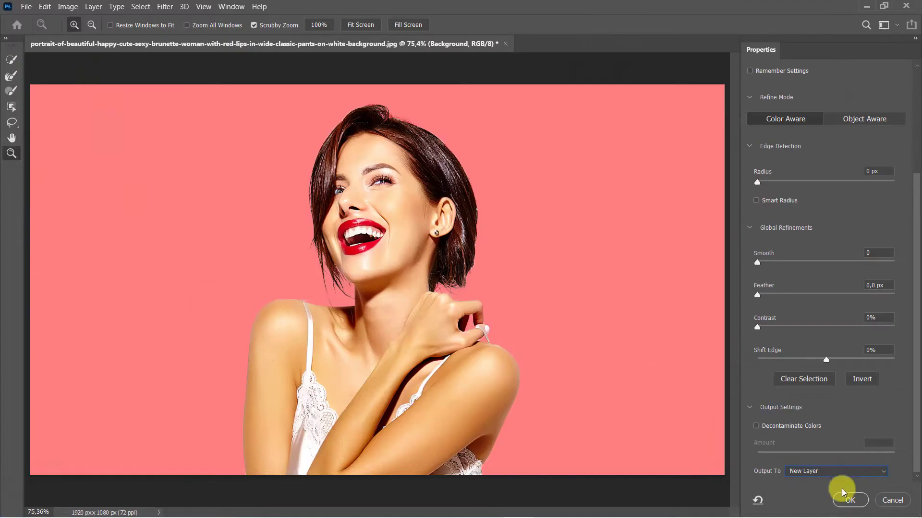
click(847, 500)
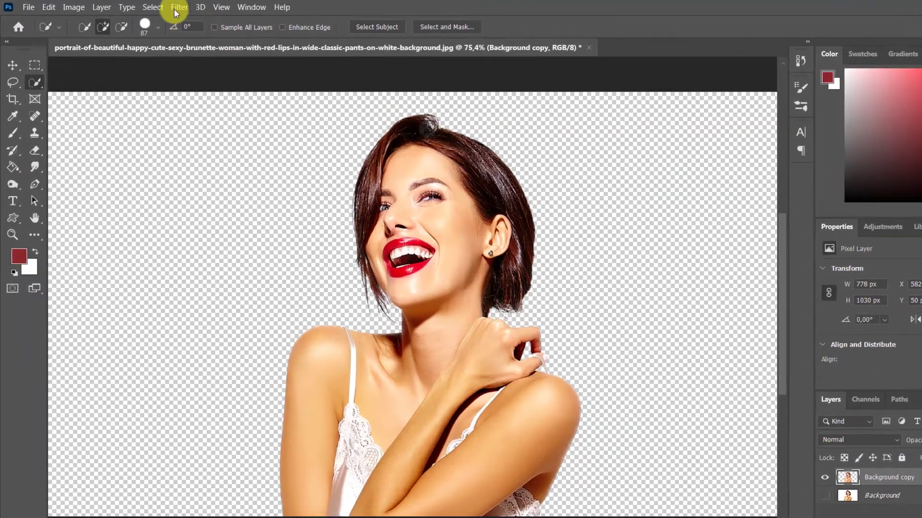
Apply the Filter Gallery's Cutout effect to the cut-out woman with Number of Levels 7, Edge Simplicity 0 and Edge Fidelity 3
click(165, 6)
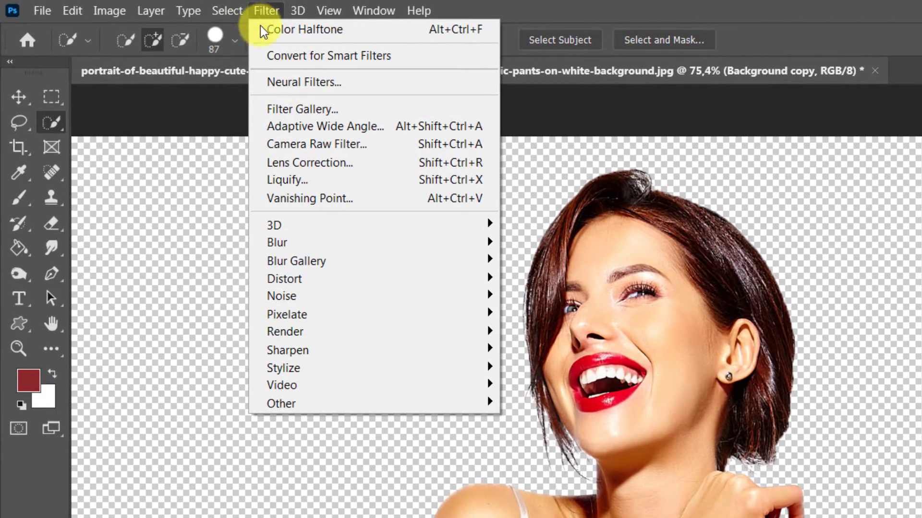
click(363, 106)
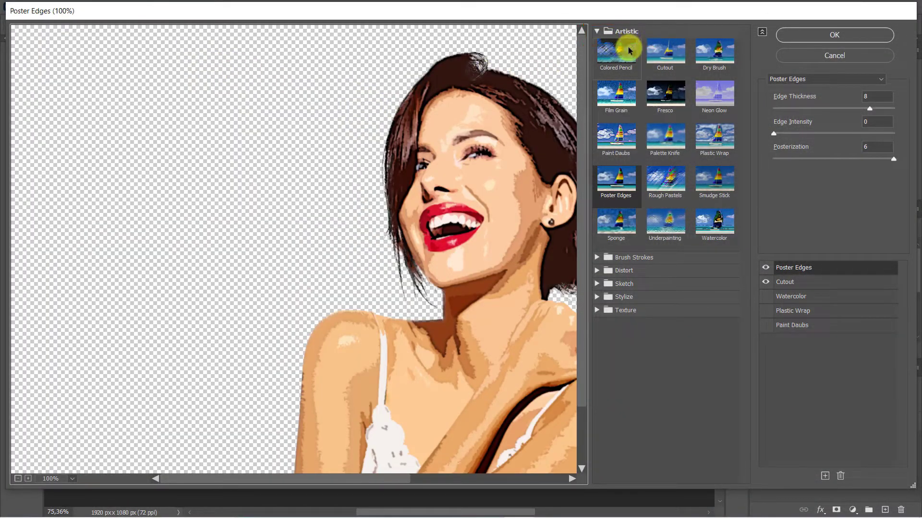
click(603, 184)
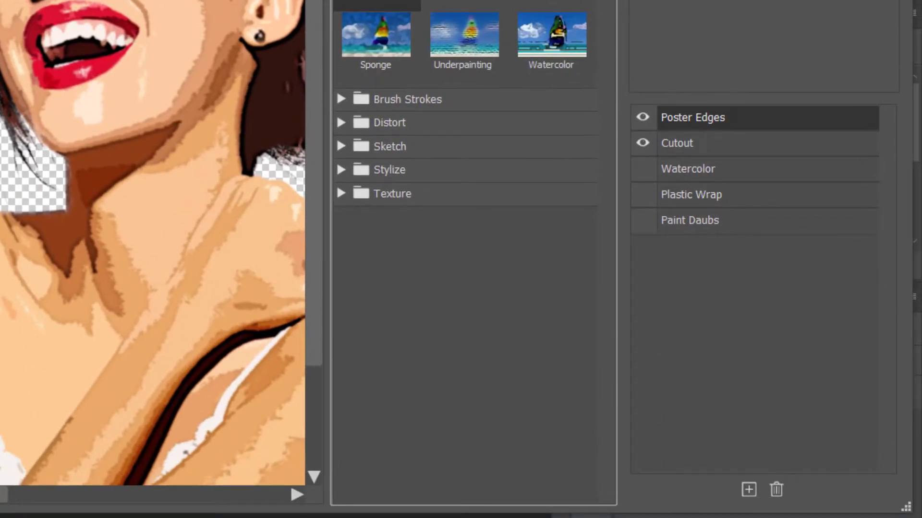
click(479, 96)
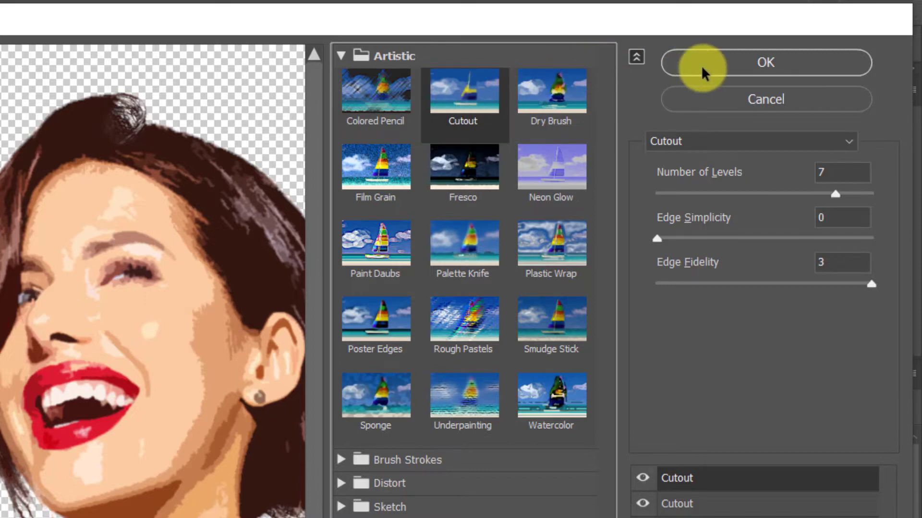
click(701, 65)
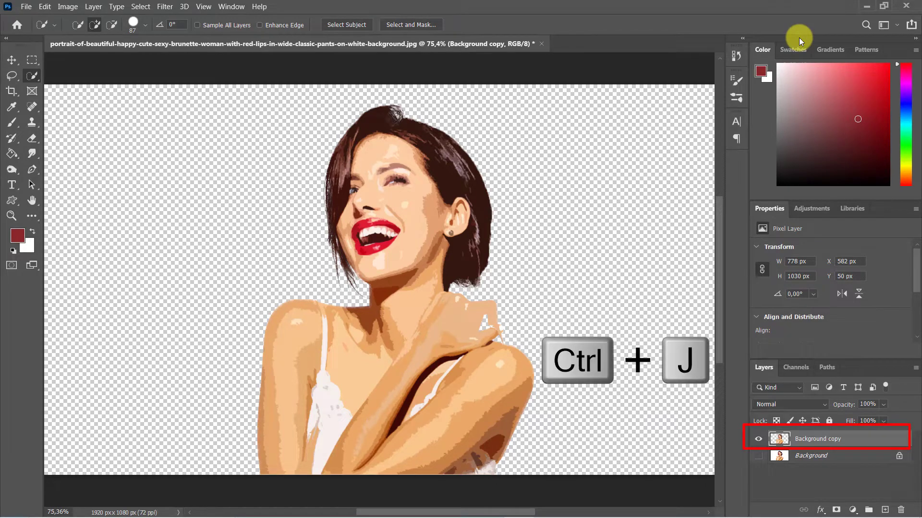
Duplicate the filtered layer and apply the Diffuse filter to the copy in Anisotropic mode
key(ctrl+j)
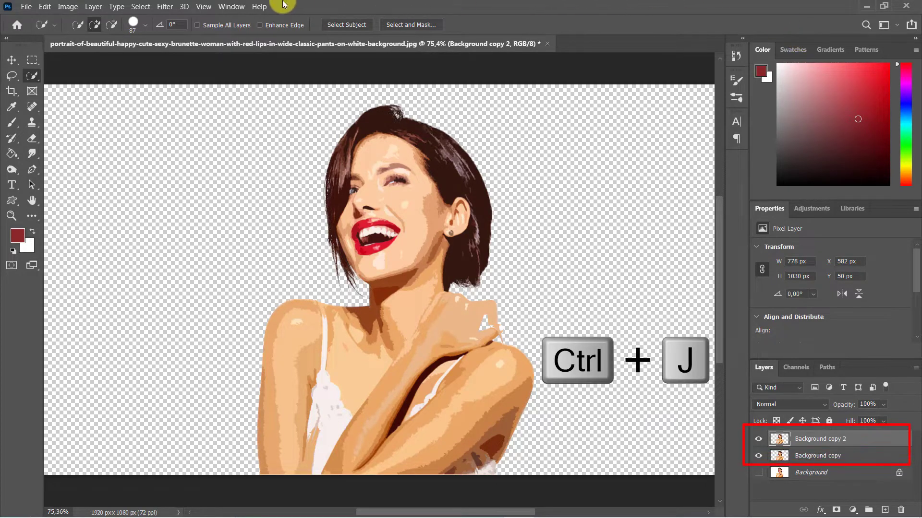
click(159, 9)
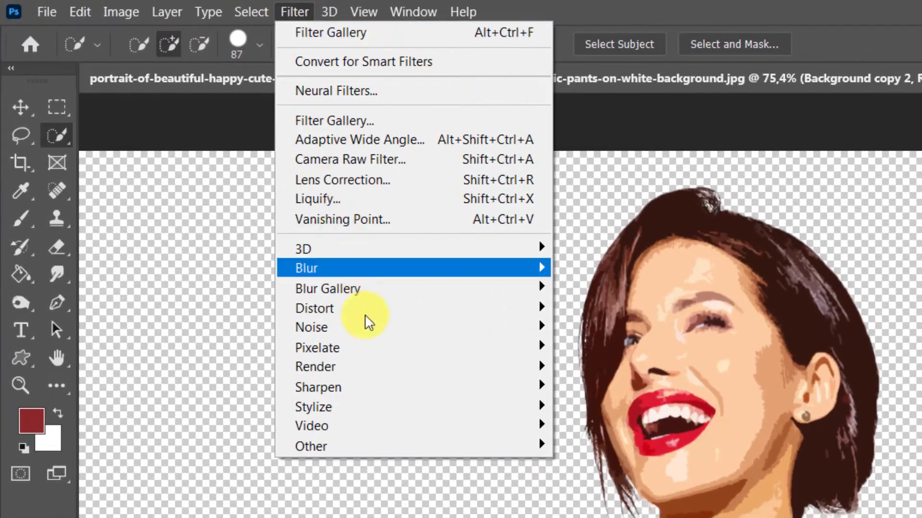
mouse_move(444, 412)
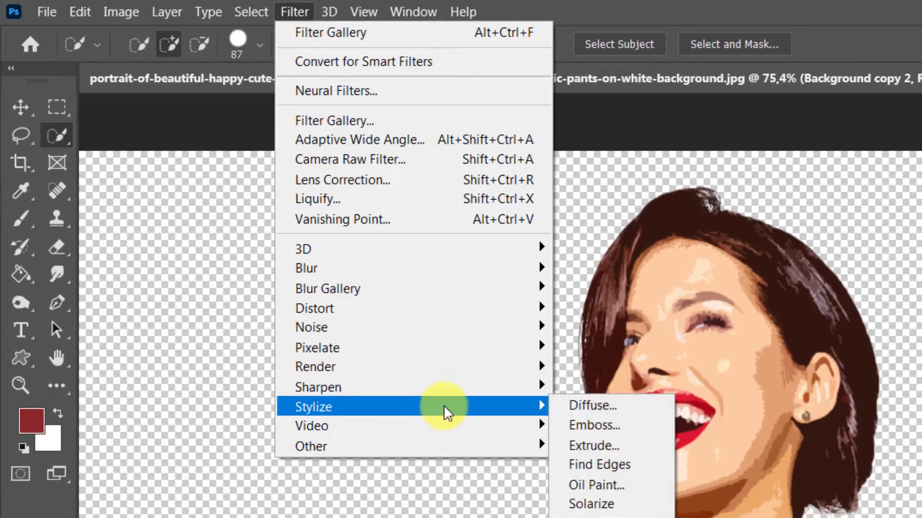
click(571, 406)
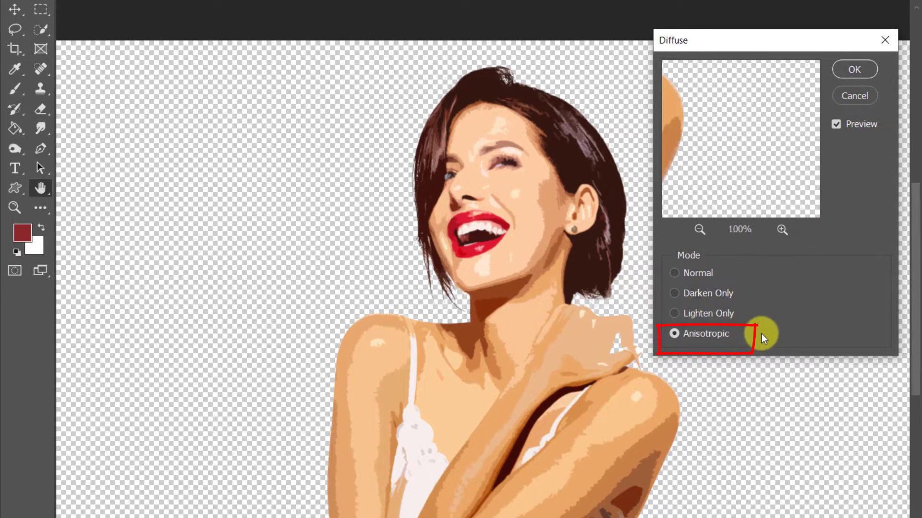
click(841, 69)
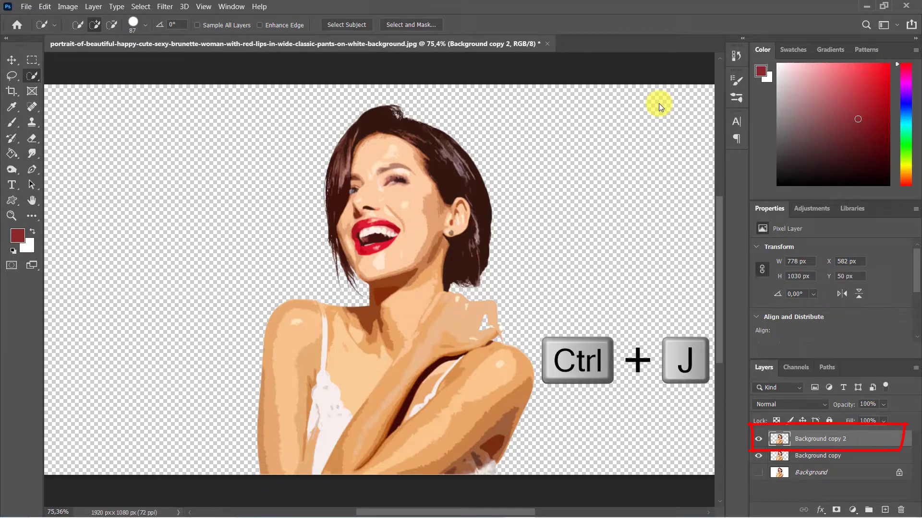
Duplicate the diffused layer and apply the Sharpen More filter to the new copy
key(ctrl+j)
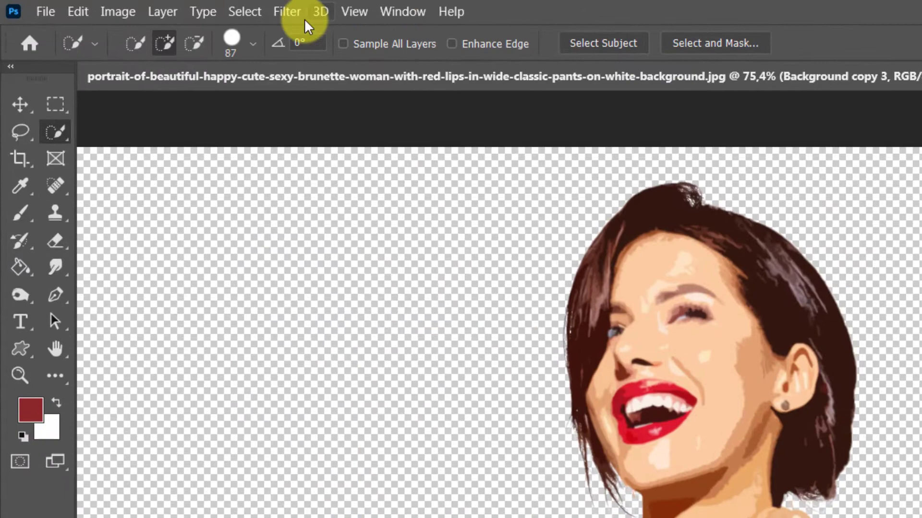
click(292, 16)
mouse_move(521, 378)
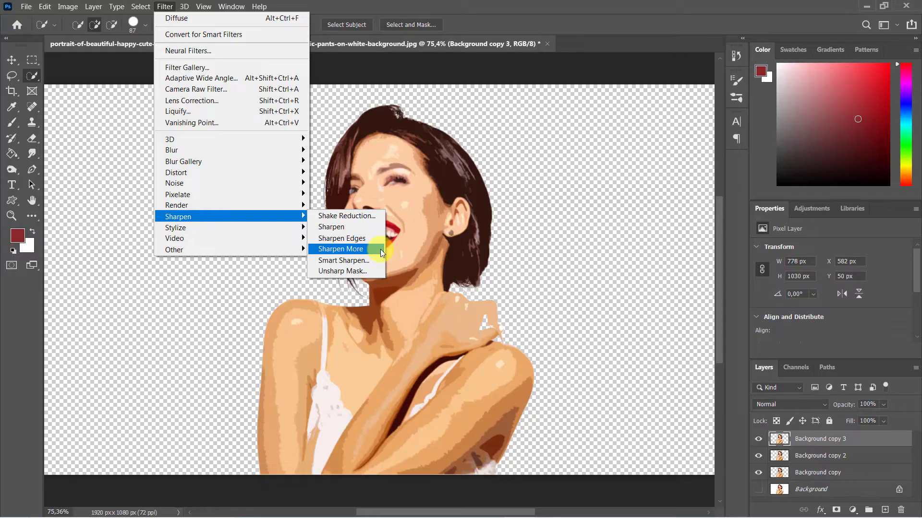
click(592, 434)
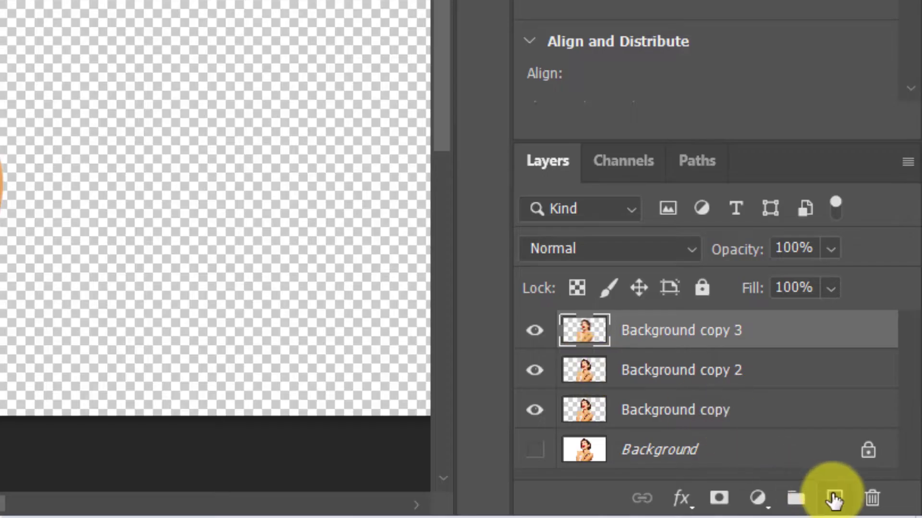
Add a new layer above Background copy 3 and fill it with white
click(834, 499)
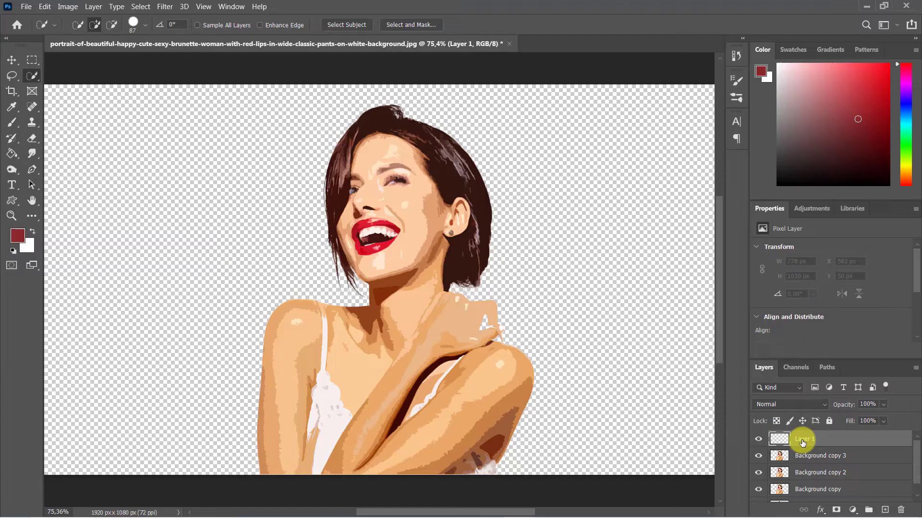
click(45, 6)
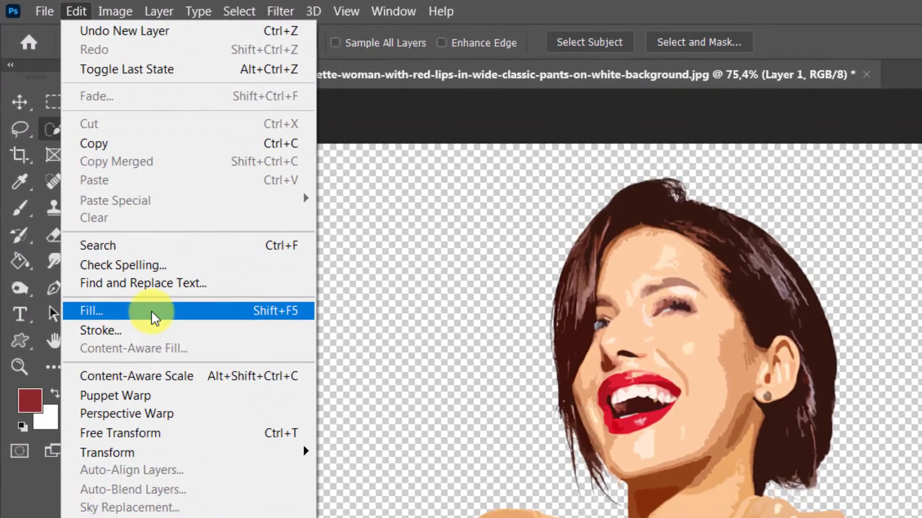
click(92, 197)
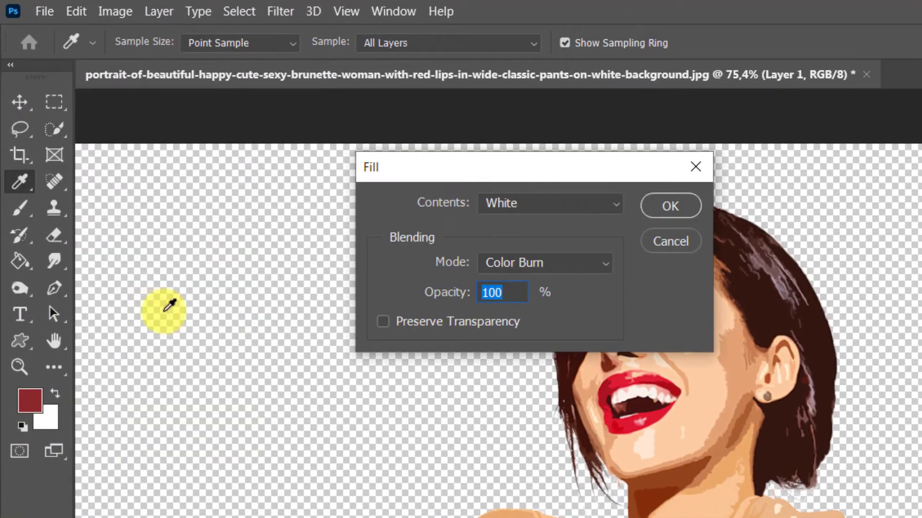
click(616, 206)
click(615, 206)
click(661, 206)
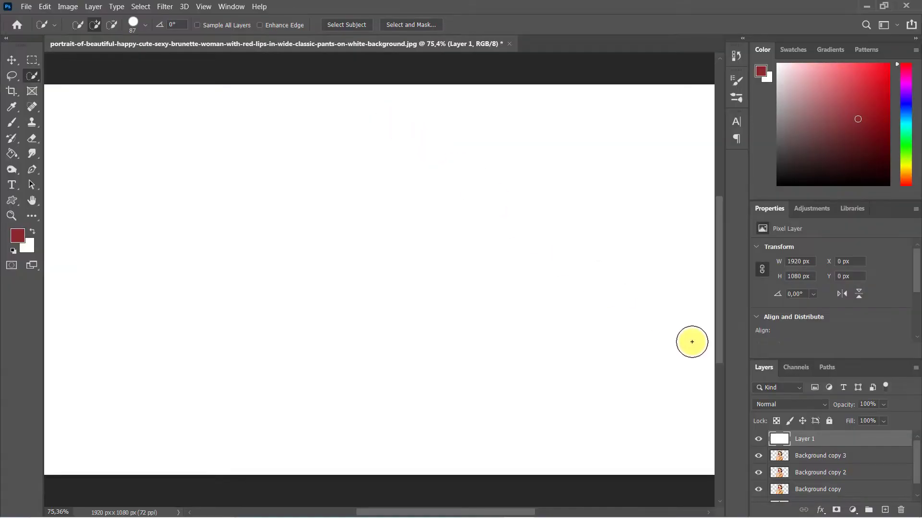
Add a Gradient Overlay style to the white layer using the Black, White preset from the Basics gradients
right_click(821, 440)
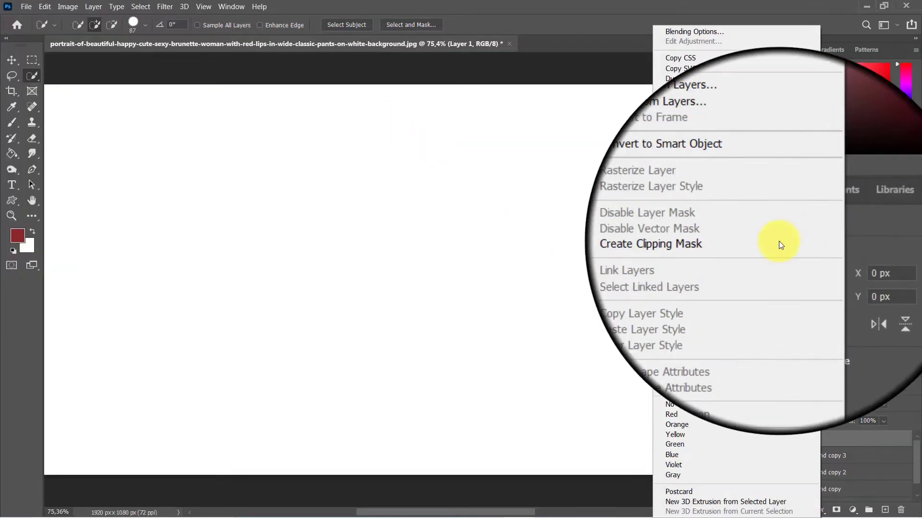
click(764, 34)
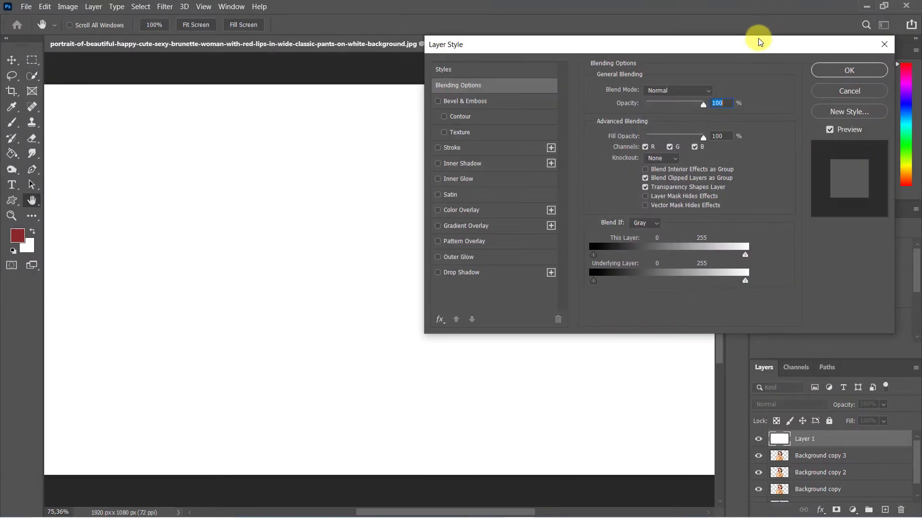
click(444, 230)
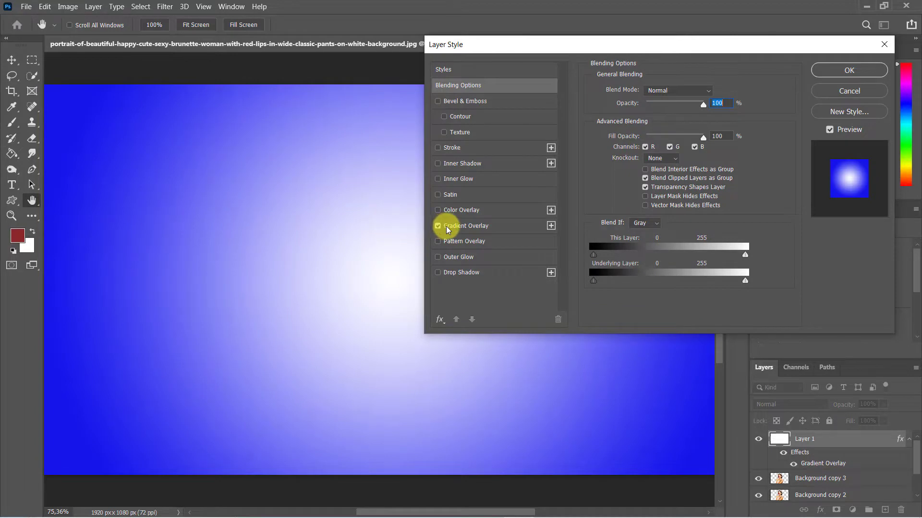
click(465, 230)
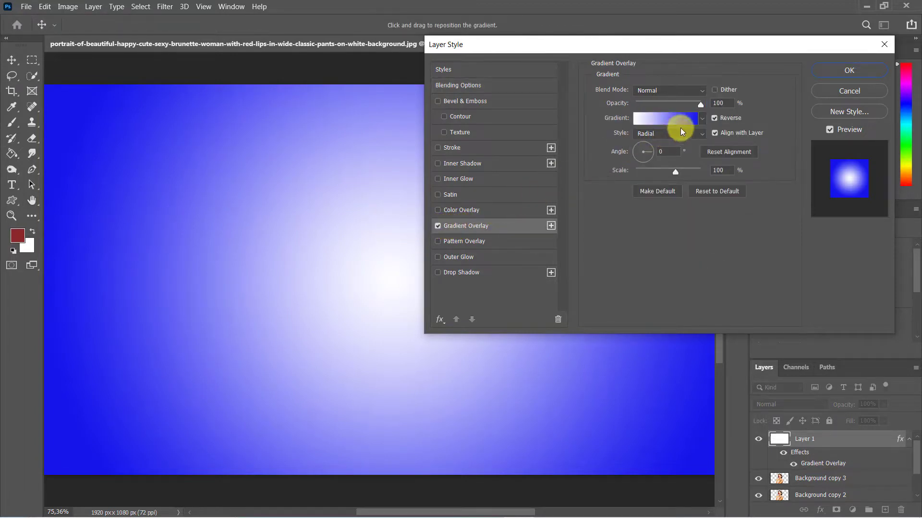
click(704, 119)
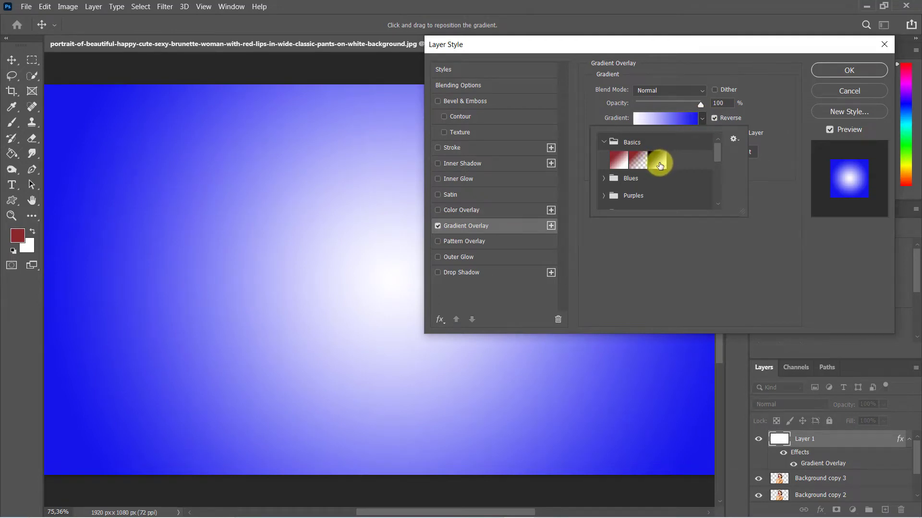
click(659, 163)
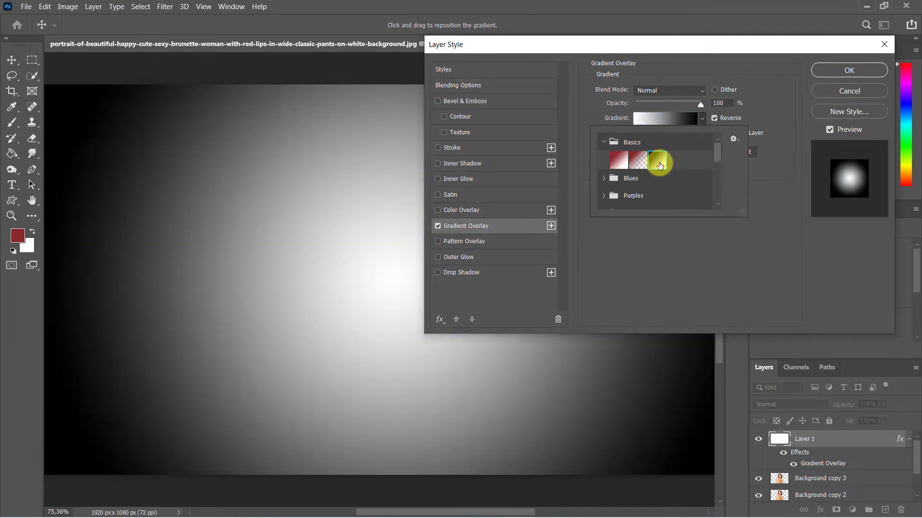
double_click(659, 165)
Recolor the overlay gradient's black stop to bright blue, accept the style, and place the gradient layer directly below Background copy 3
click(666, 123)
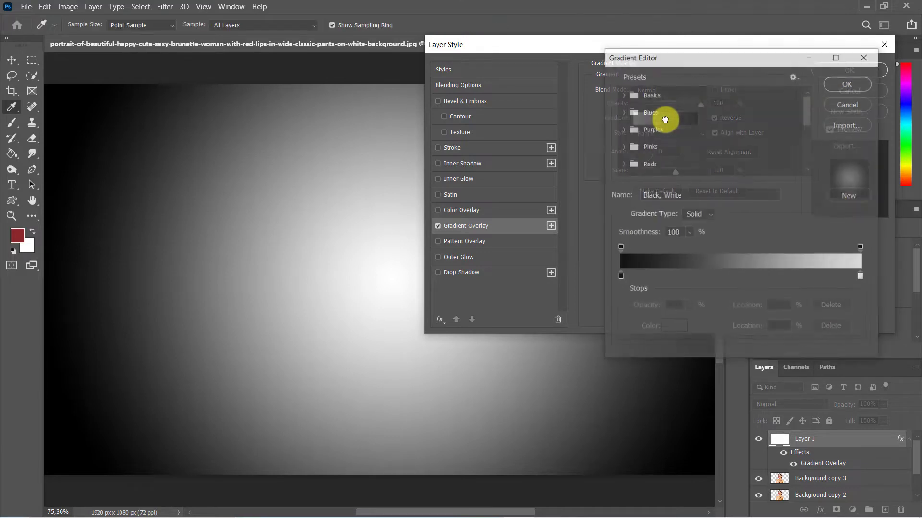
click(619, 277)
double_click(619, 277)
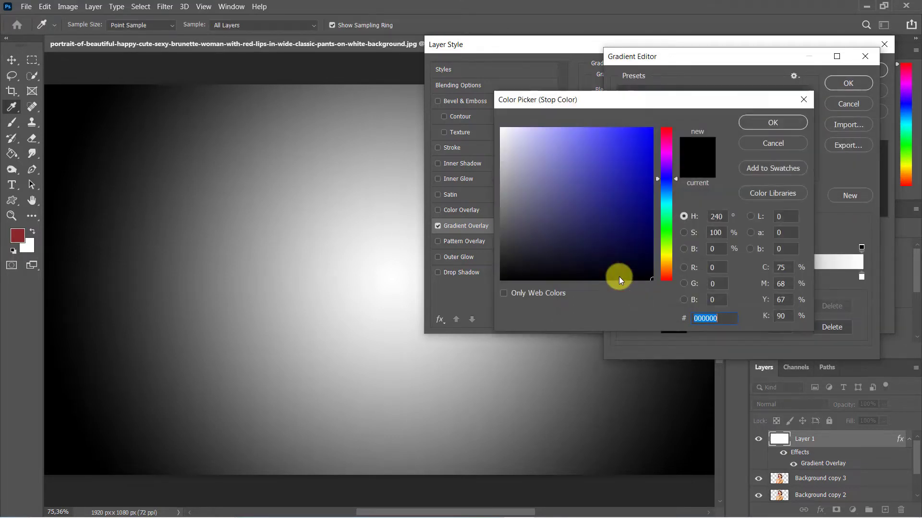
drag(613, 140, 634, 127)
click(752, 122)
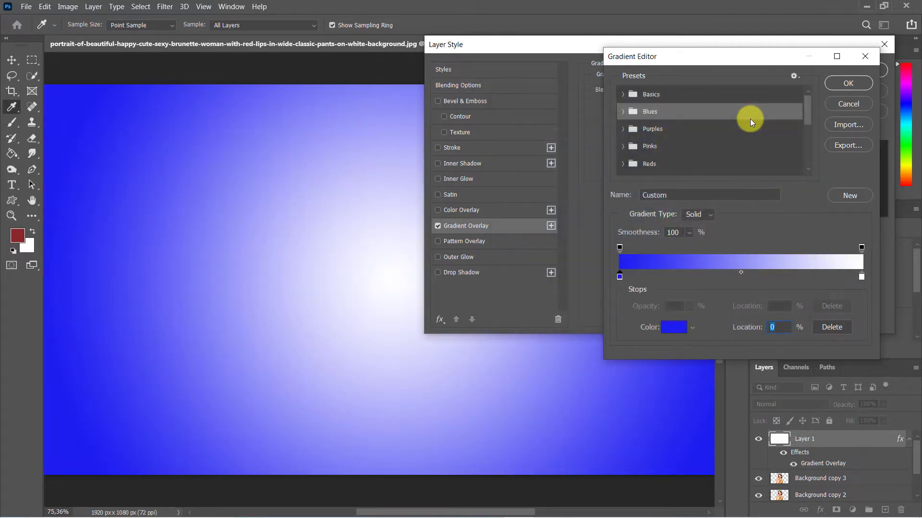
click(833, 84)
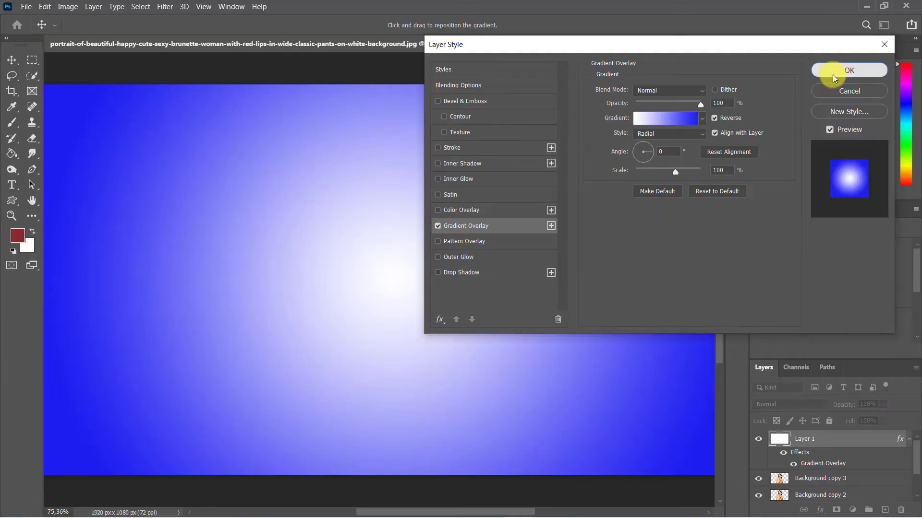
click(832, 74)
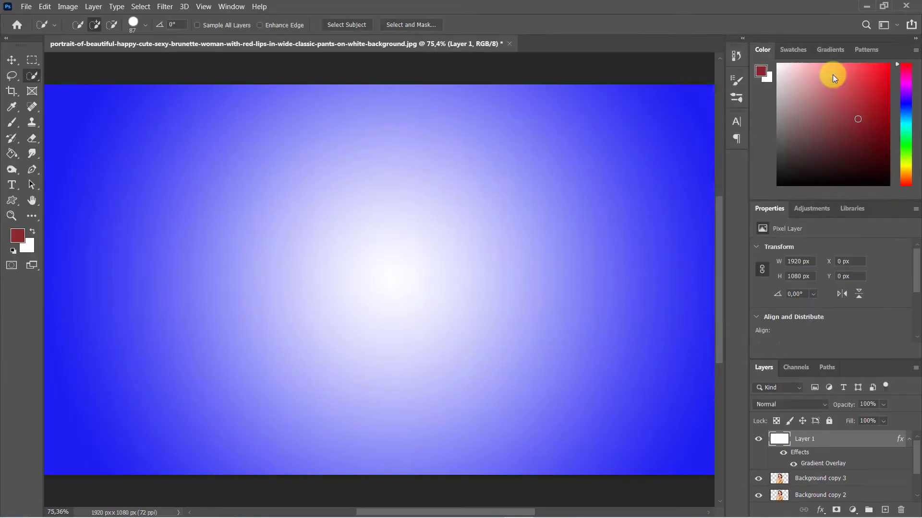
drag(781, 440, 793, 479)
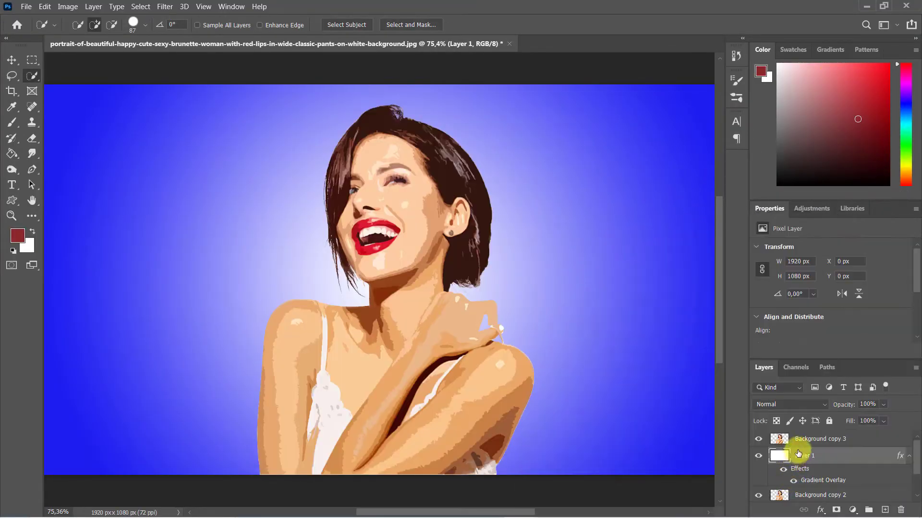
Duplicate the Background copy 3 layer and convert the duplicate to a Smart Object
click(804, 440)
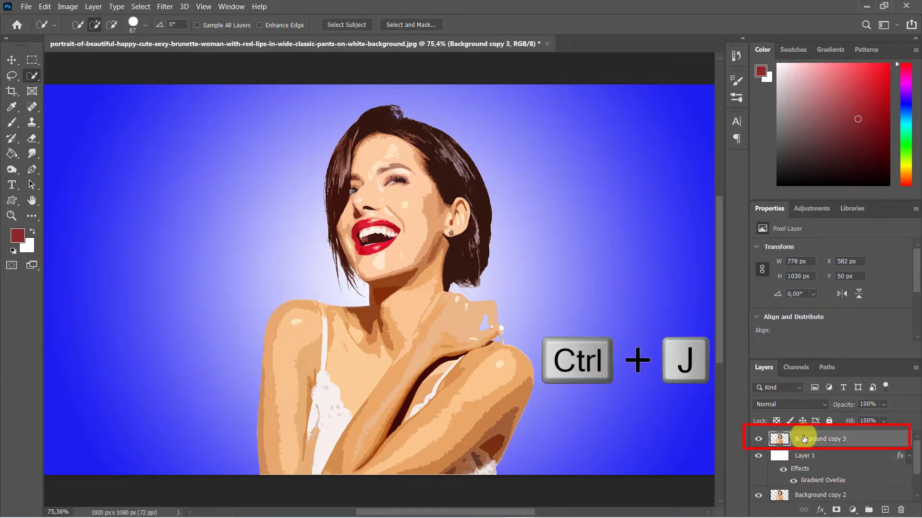
key(ctrl+j)
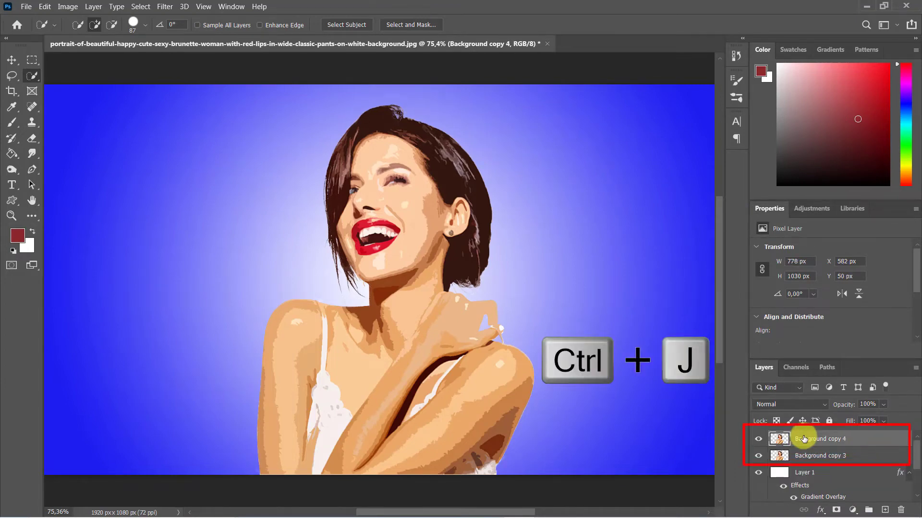
right_click(804, 439)
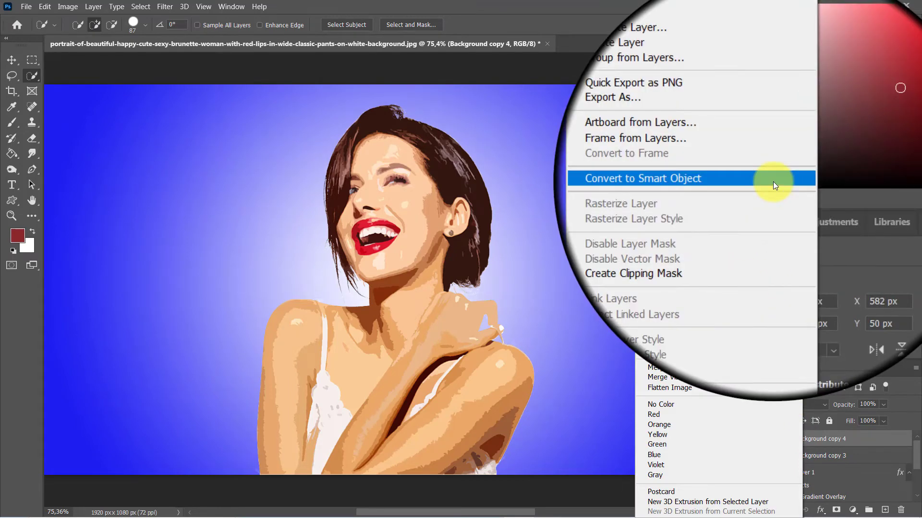
click(773, 181)
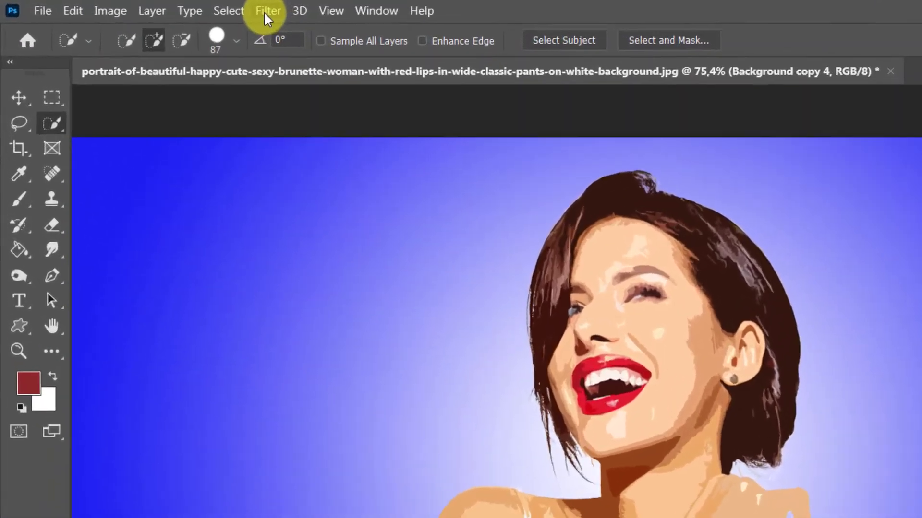
Apply the Color Halftone filter to the Smart Object with a Max. Radius of 8 pixels
click(163, 7)
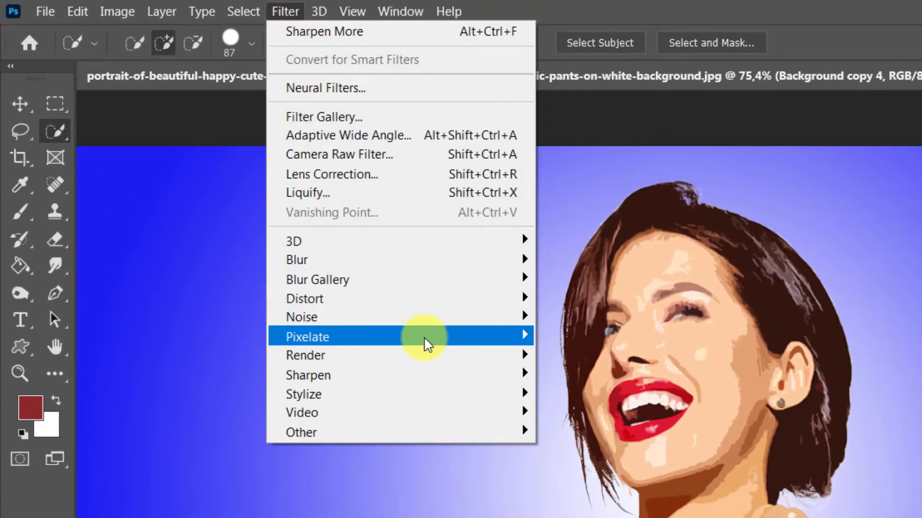
mouse_move(445, 341)
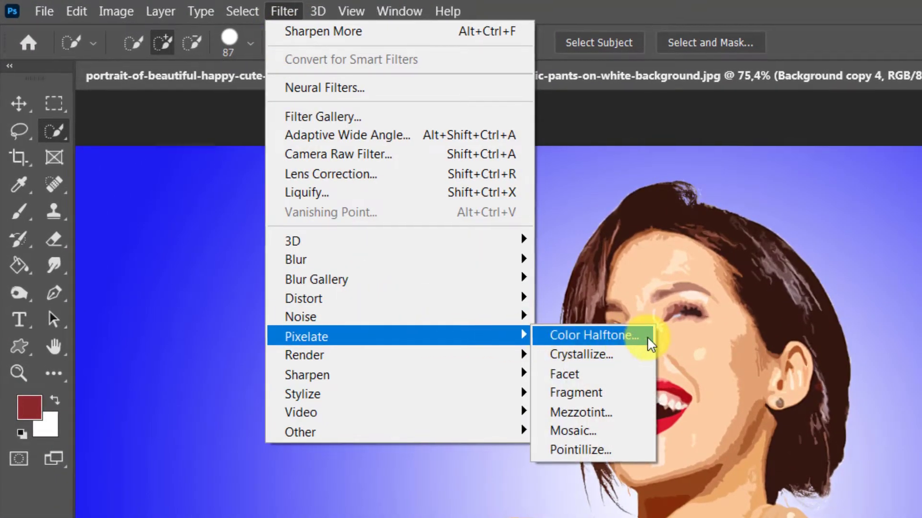
click(650, 342)
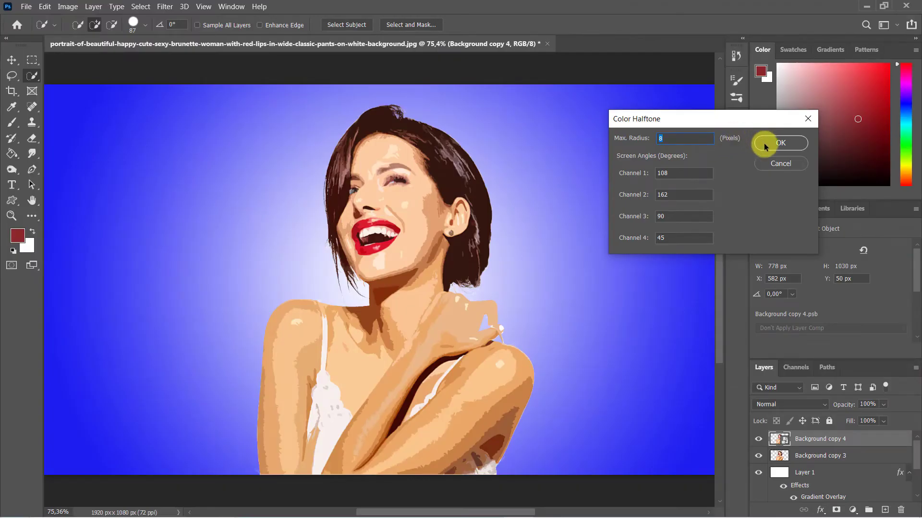
click(810, 134)
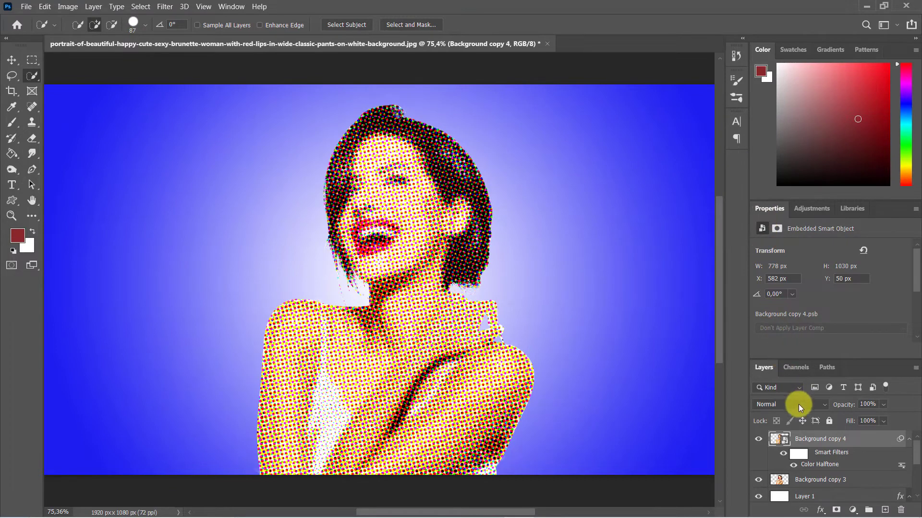
Set the halftone layer's blend mode to Soft Light and its opacity to 30%
click(799, 404)
click(799, 370)
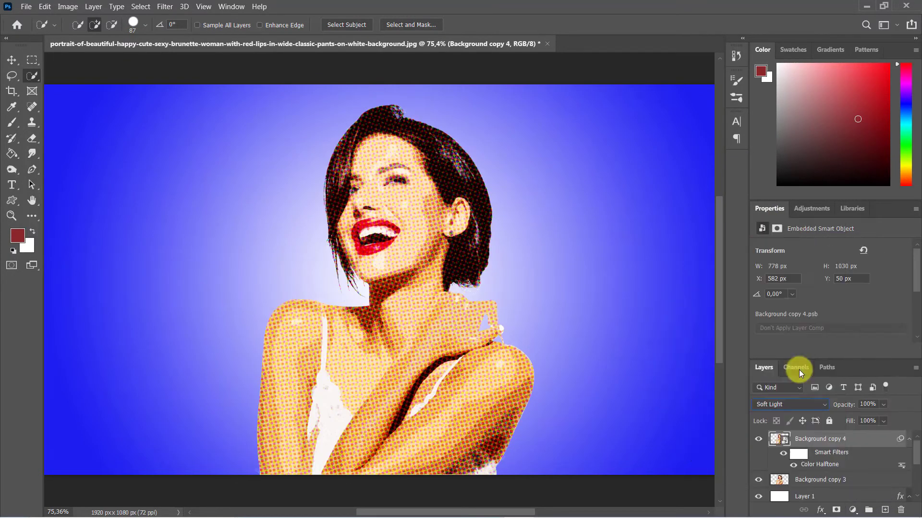
click(861, 405)
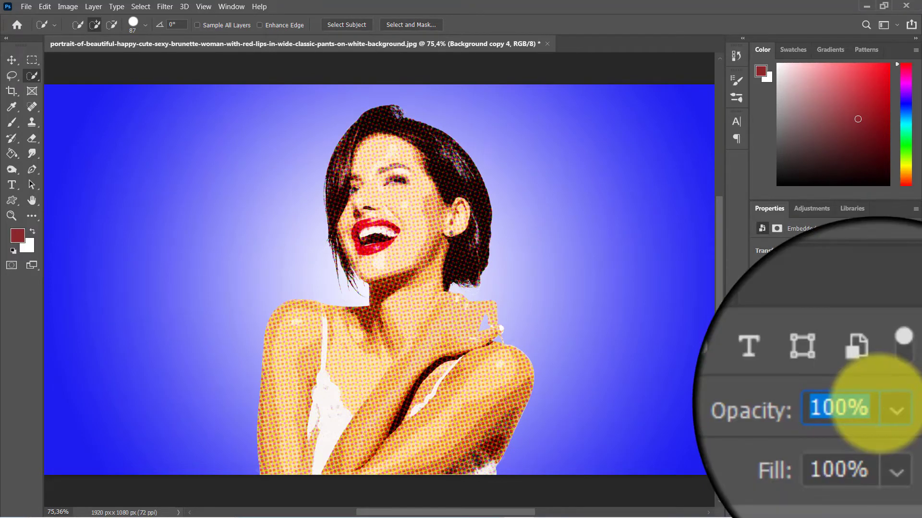
text(30)
key(Return)
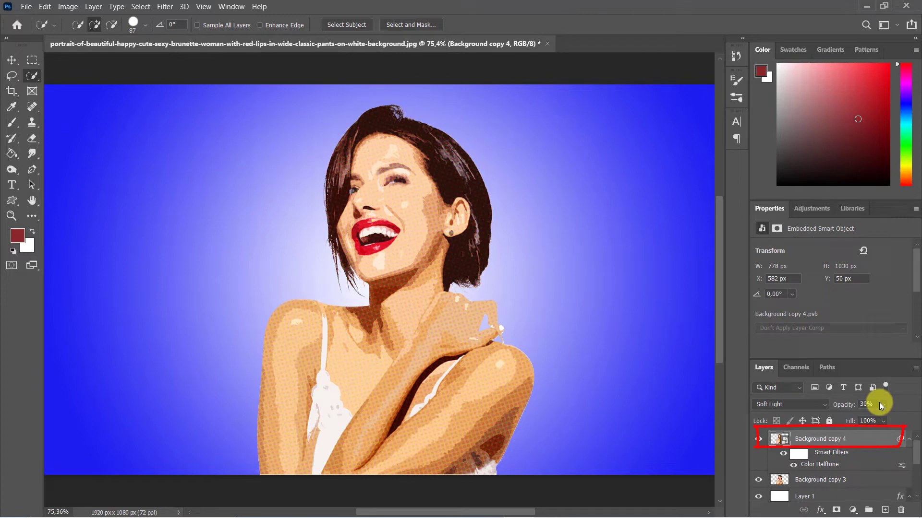
Stamp all visible layers into a new layer on top and name it "all layers"
key(ctrl+alt+shift+e)
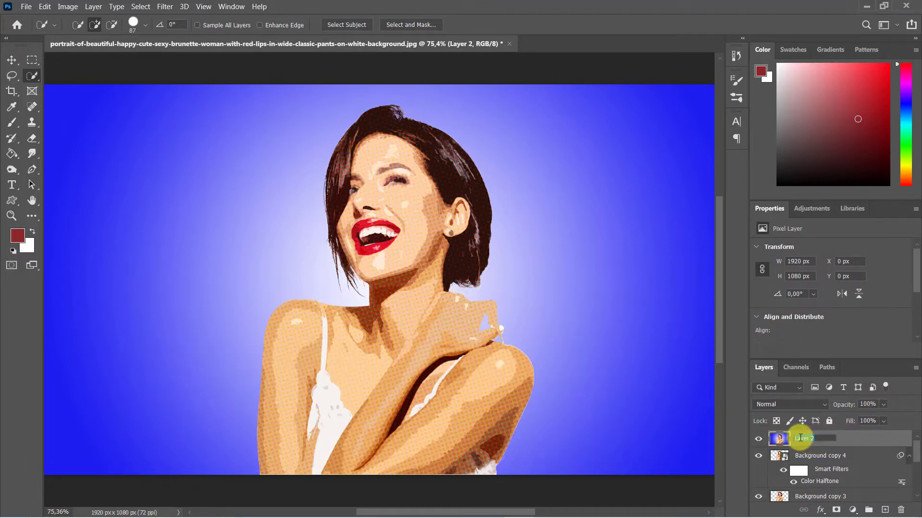
text(s)
key(Return)
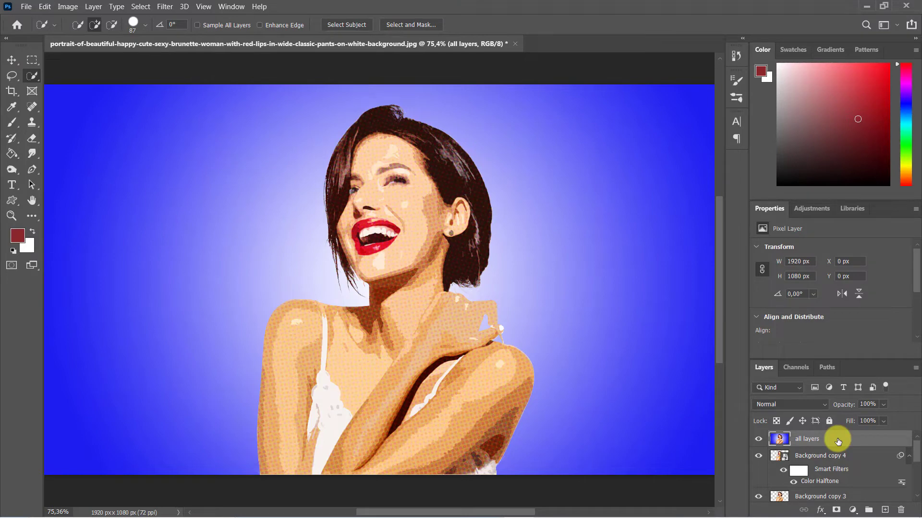
Duplicate the "all layers" layer and give the copy a white 27 px inside stroke at 100% opacity
key(ctrl+j)
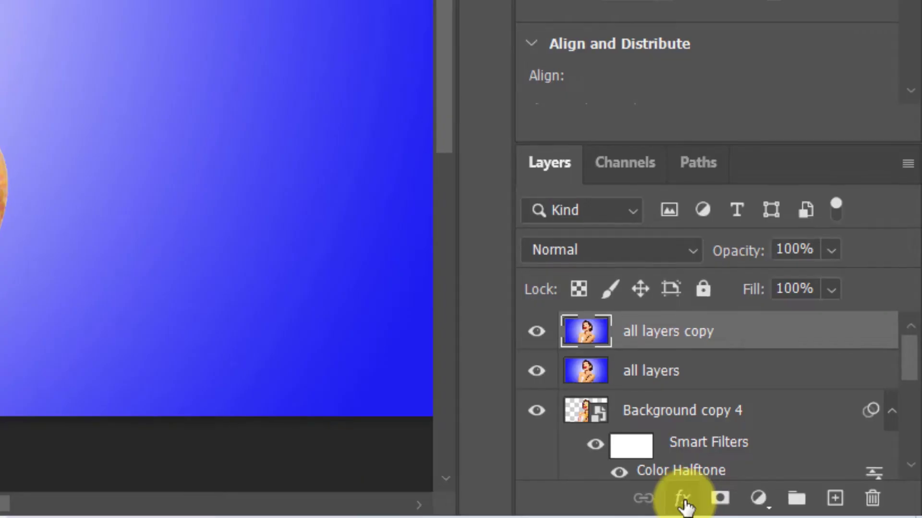
click(820, 510)
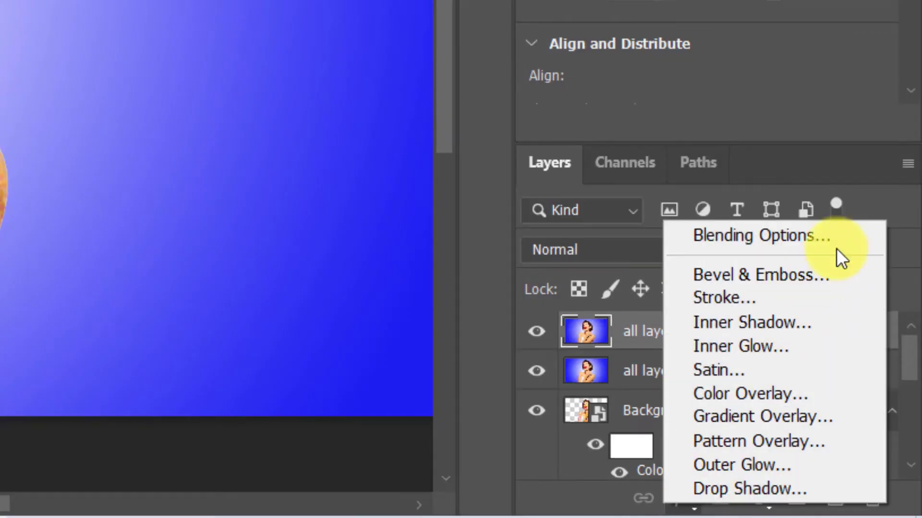
click(843, 237)
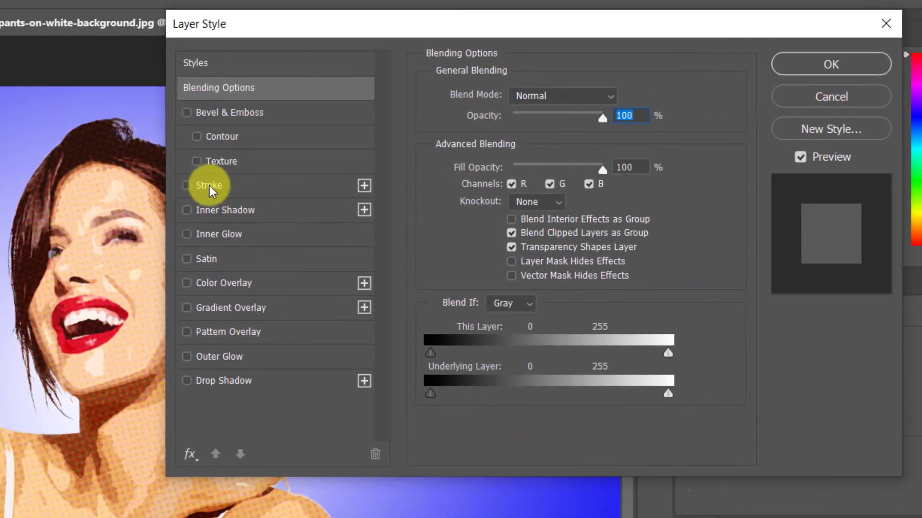
click(210, 186)
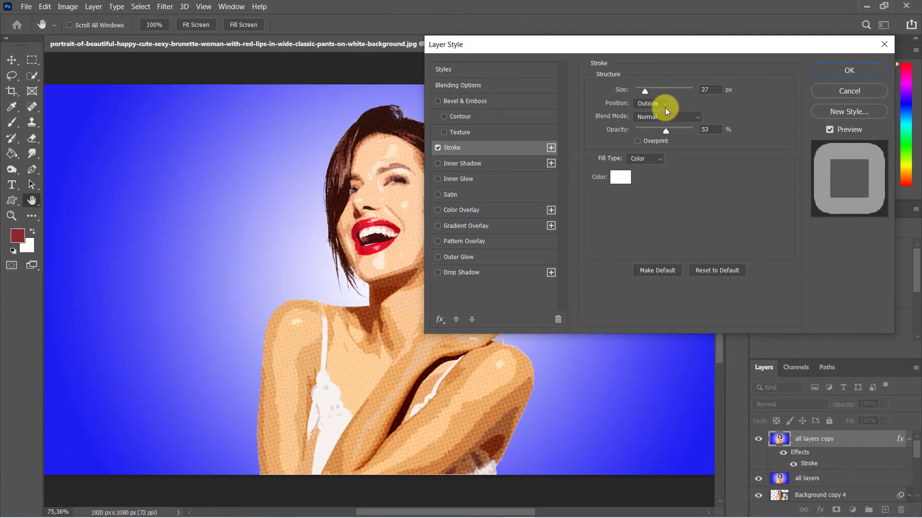
click(537, 117)
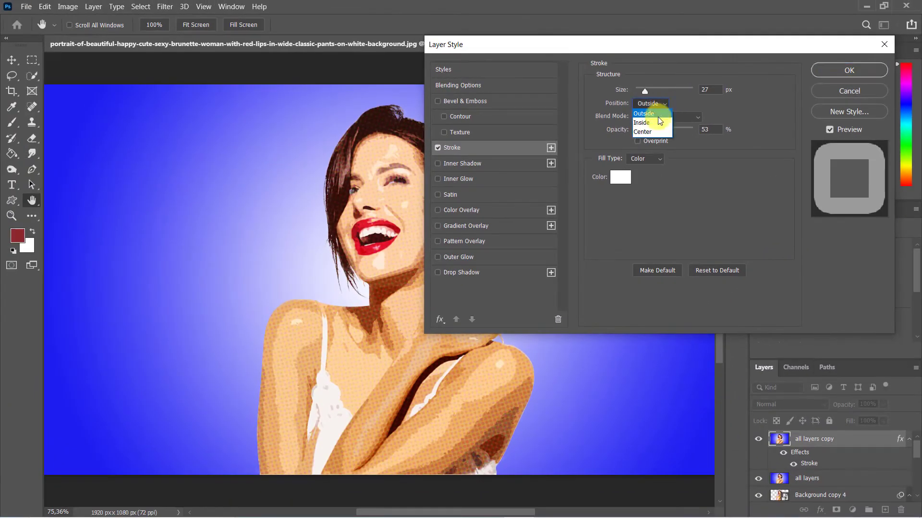
click(649, 122)
drag(670, 131, 697, 128)
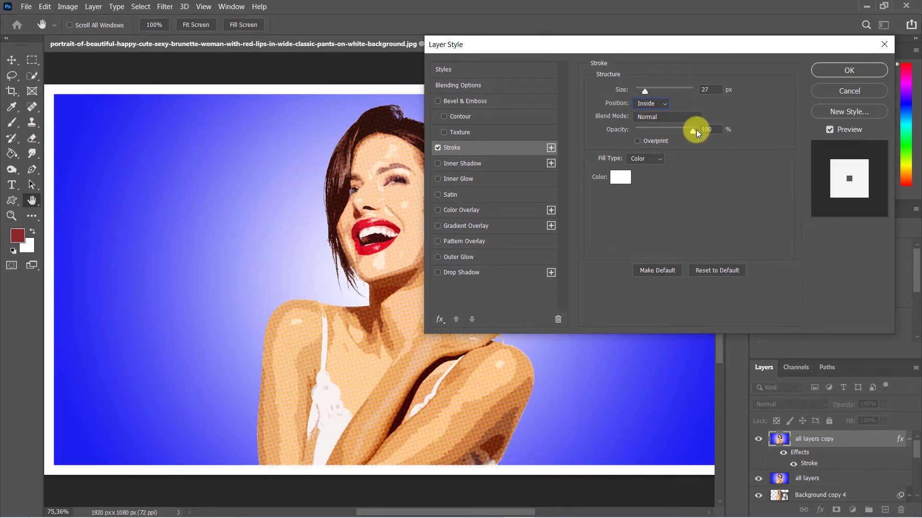
click(620, 180)
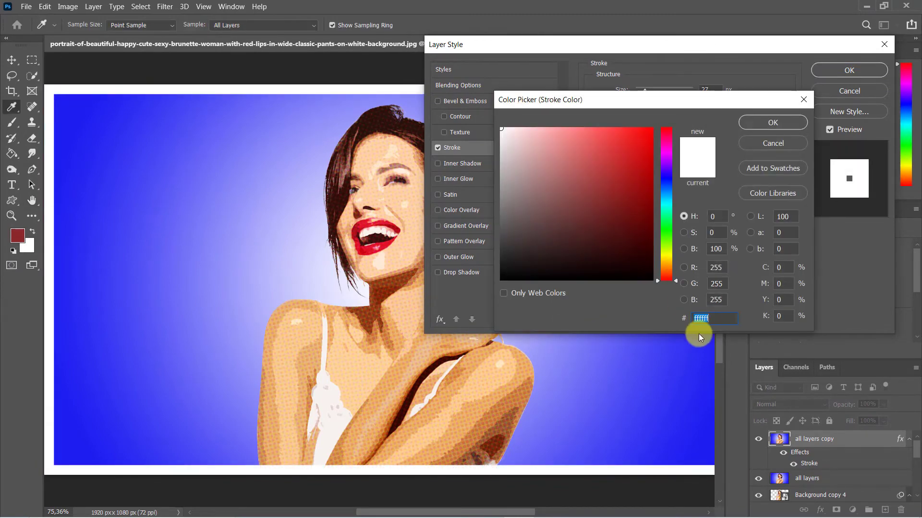
click(763, 123)
click(817, 70)
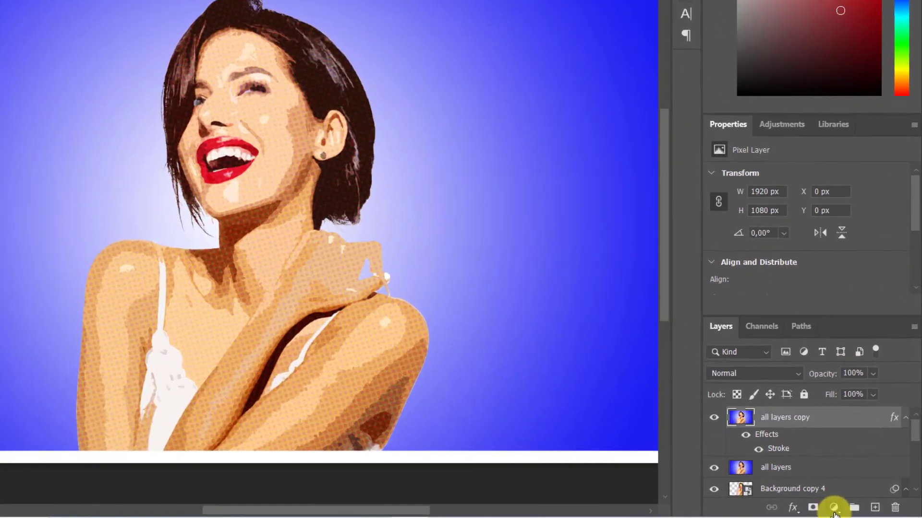
Add a Vibrance adjustment layer above the bordered copy with Vibrance +24 and Saturation +10
click(834, 508)
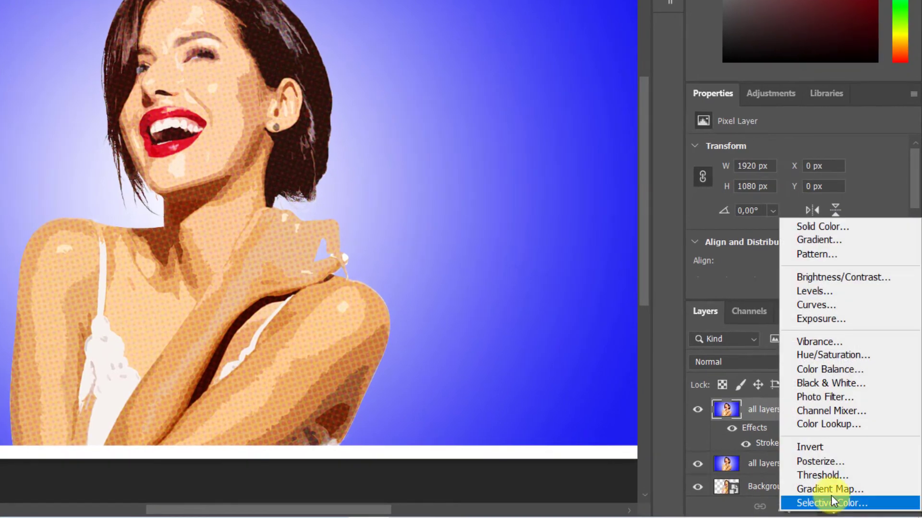
click(866, 344)
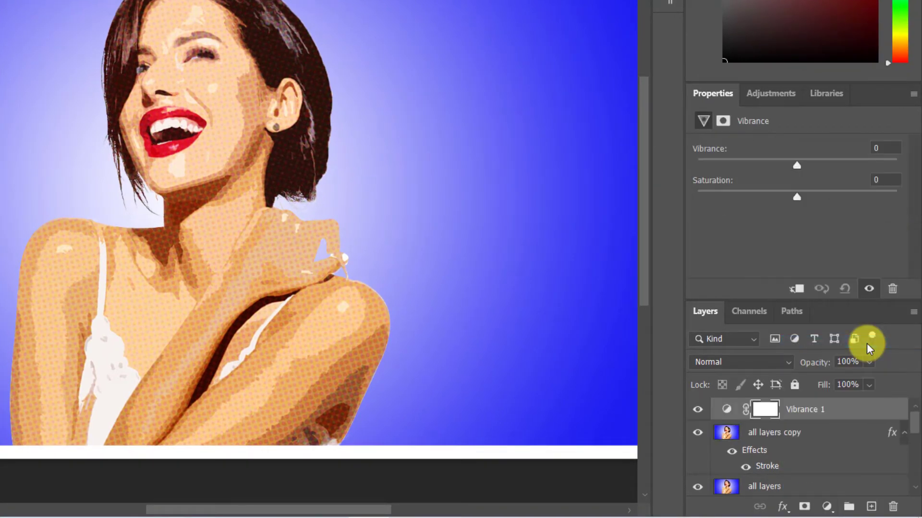
click(881, 148)
text(24)
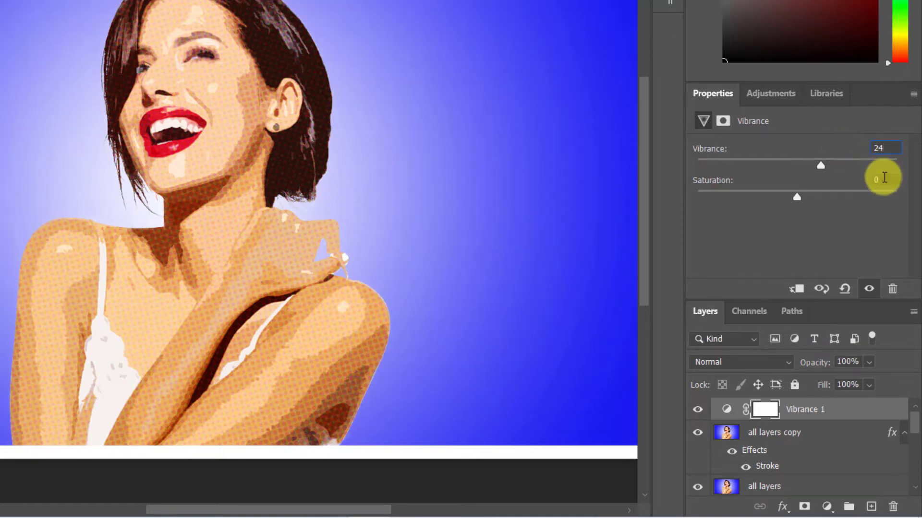
click(882, 179)
text(10)
key(Return)
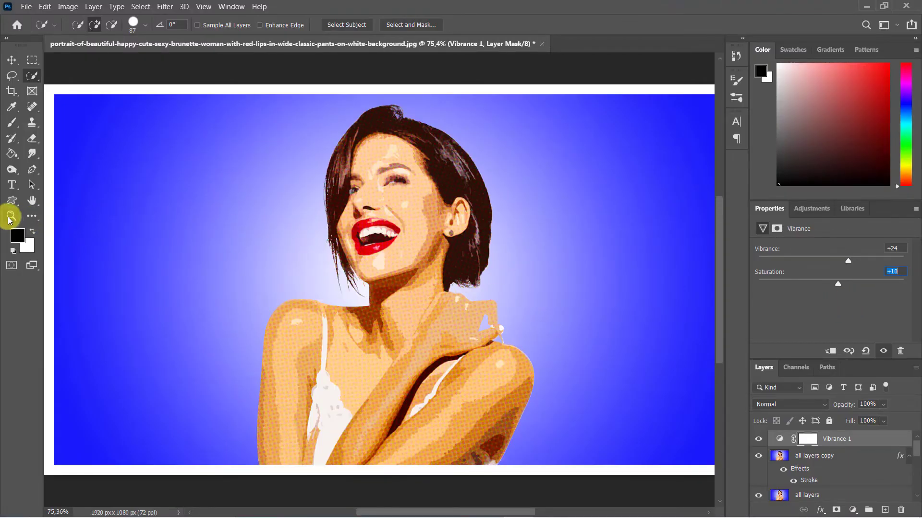
Draw a speech bubble custom shape with no fill and a 15 px black stroke beside the woman's face
click(11, 216)
click(361, 25)
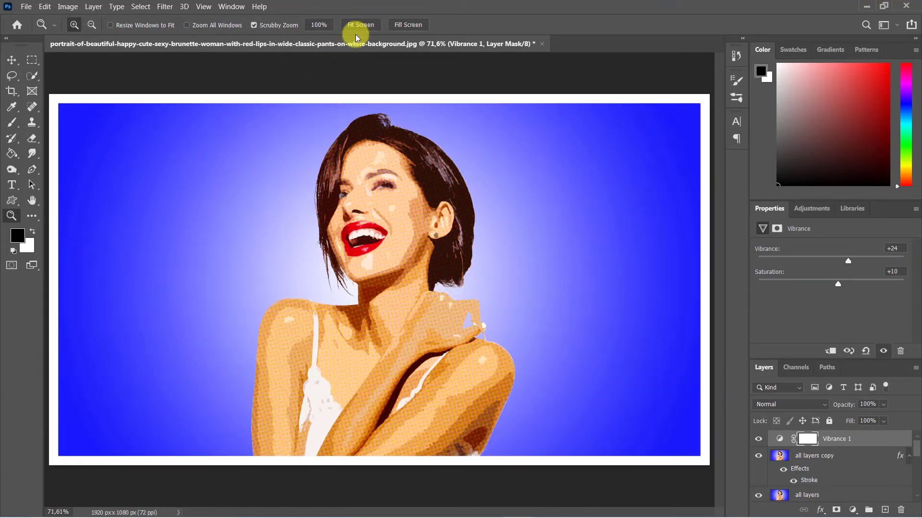
click(13, 205)
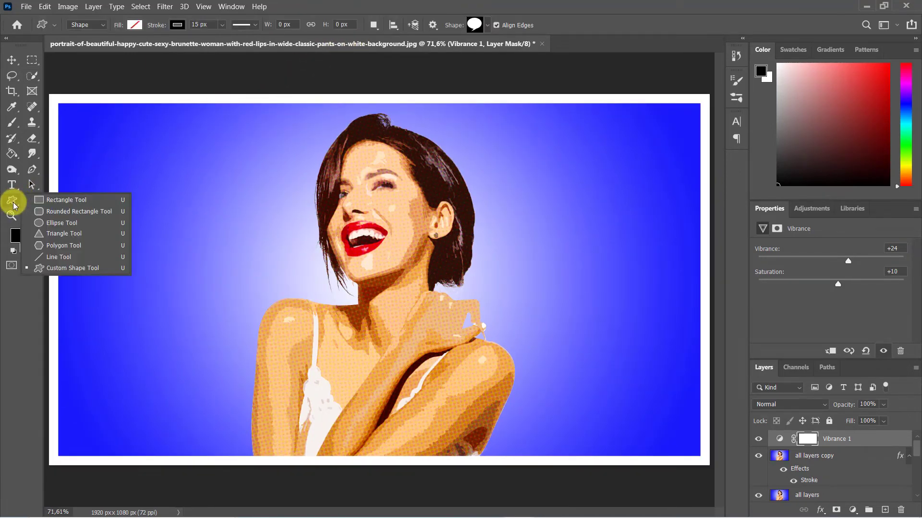
click(110, 272)
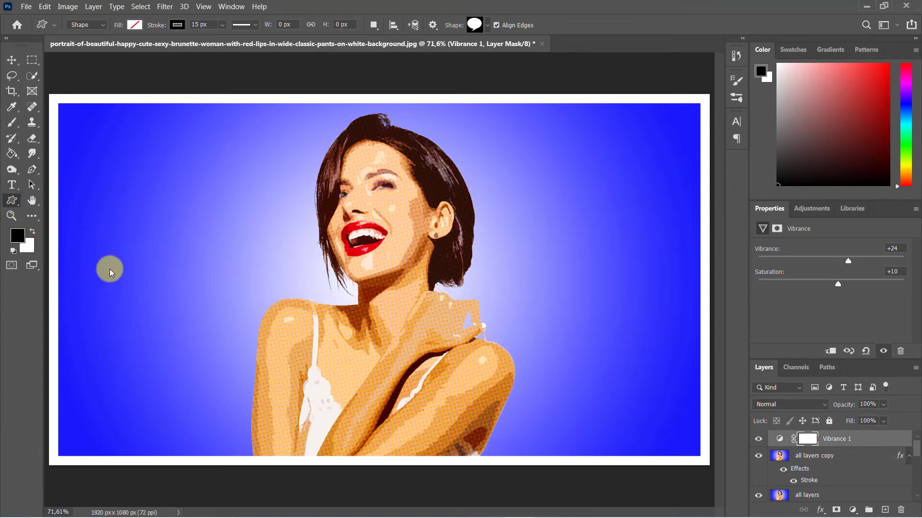
key(ctrl+2)
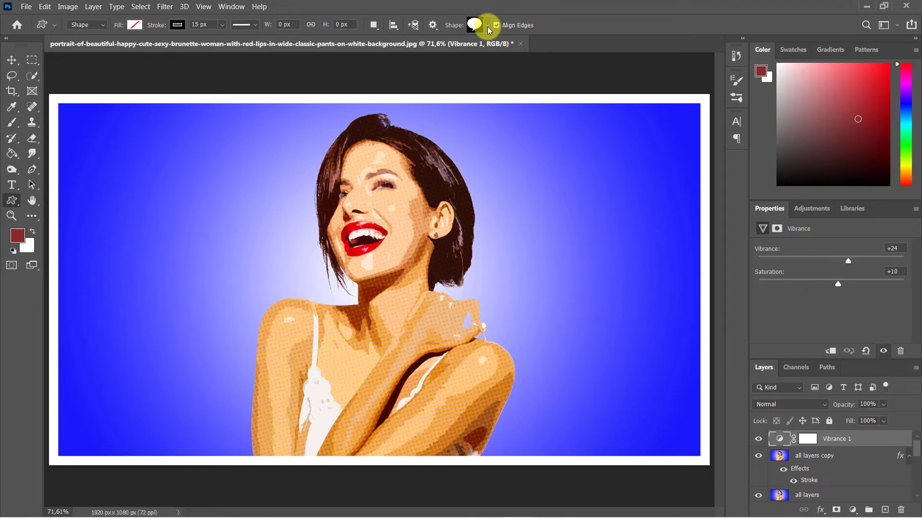
click(488, 27)
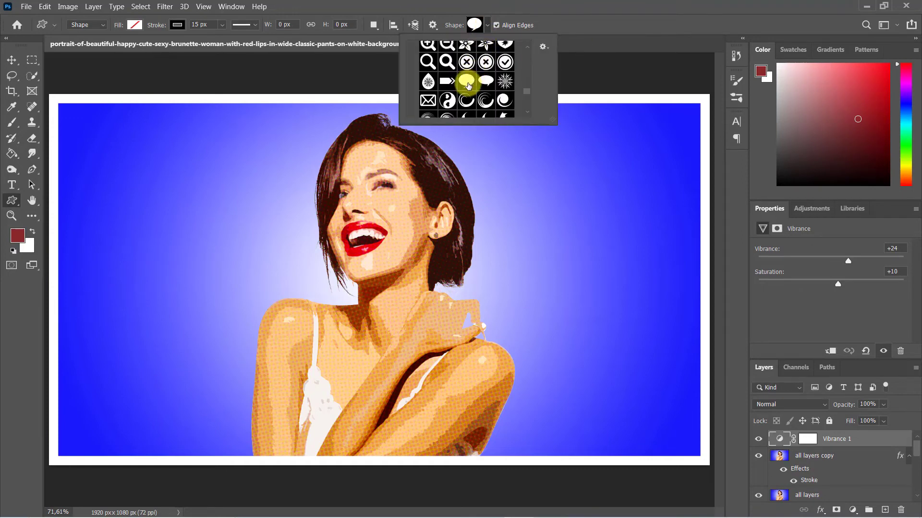
click(475, 25)
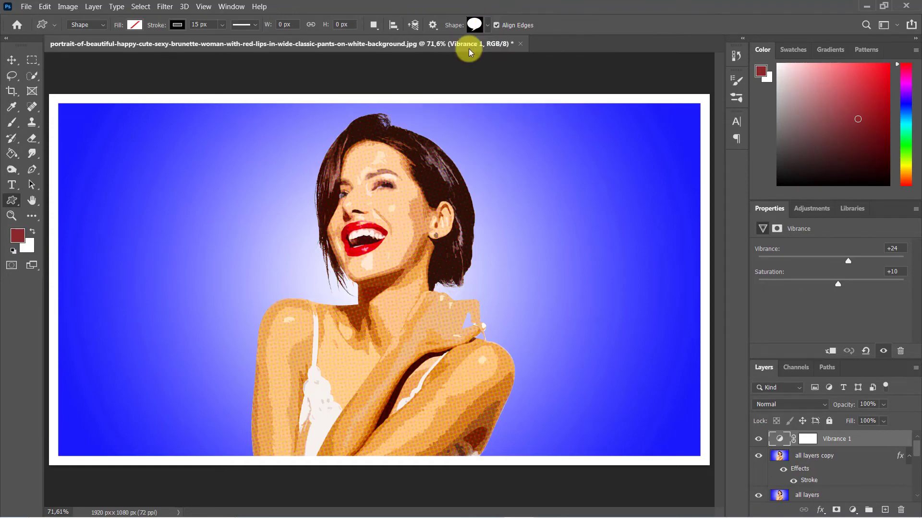
drag(140, 166, 317, 288)
Rotate, move and distort the speech bubble into a flat oval with its tail pointing at the woman's mouth
key(ctrl+t)
mouse_move(108, 218)
mouse_down()
mouse_move(494, 251)
mouse_move(346, 281)
mouse_up()
right_click(346, 279)
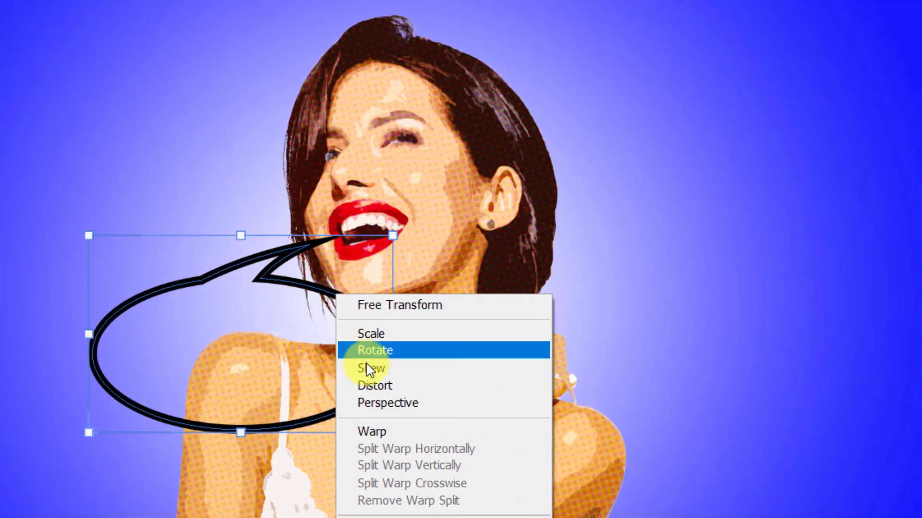
click(375, 386)
drag(97, 353, 198, 375)
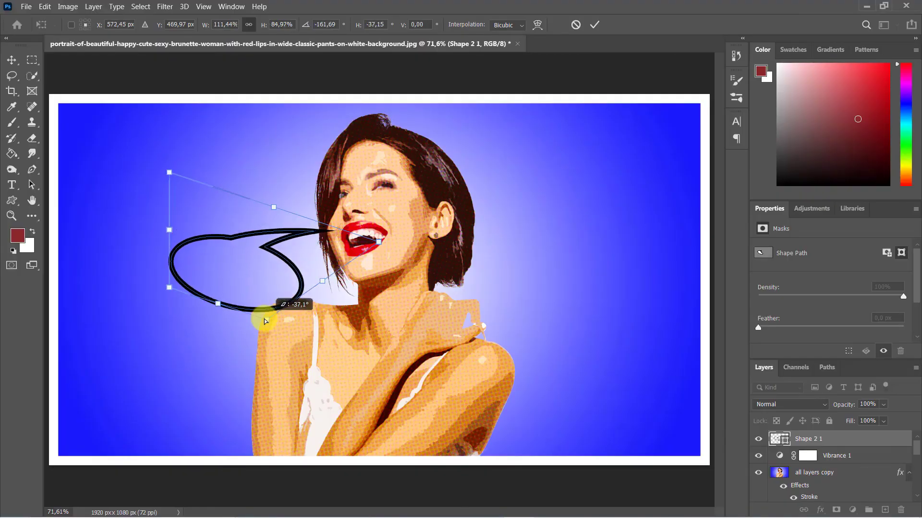
drag(265, 320, 130, 305)
click(594, 24)
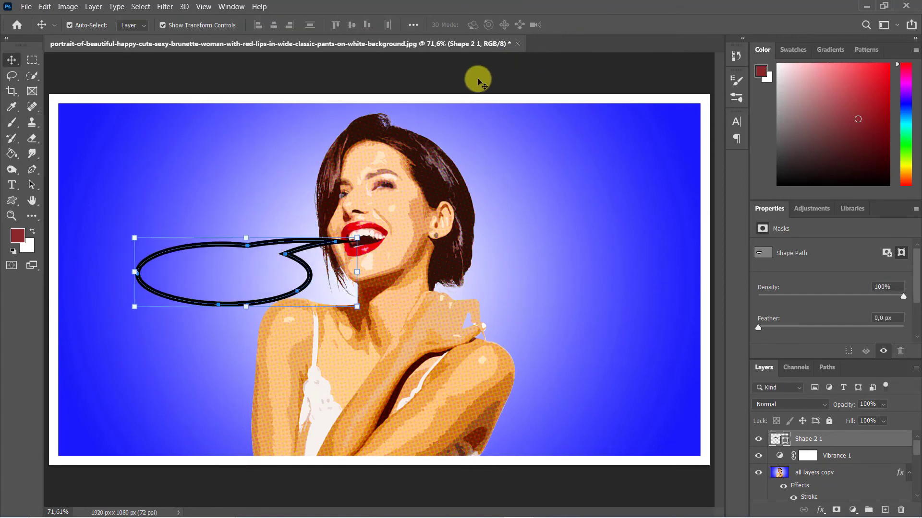
click(410, 77)
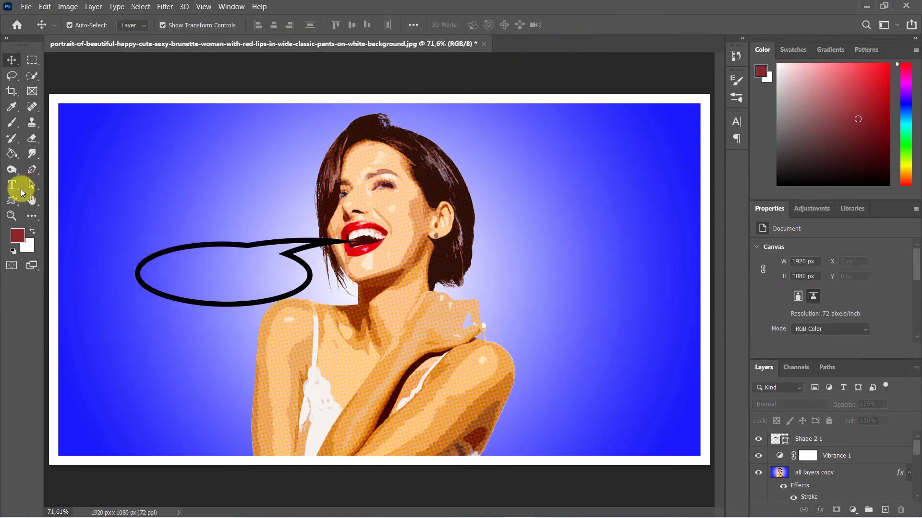
Add the red text "HELLO" in AR BLANCA inside the speech bubble and enlarge it to about 279 px wide
click(11, 184)
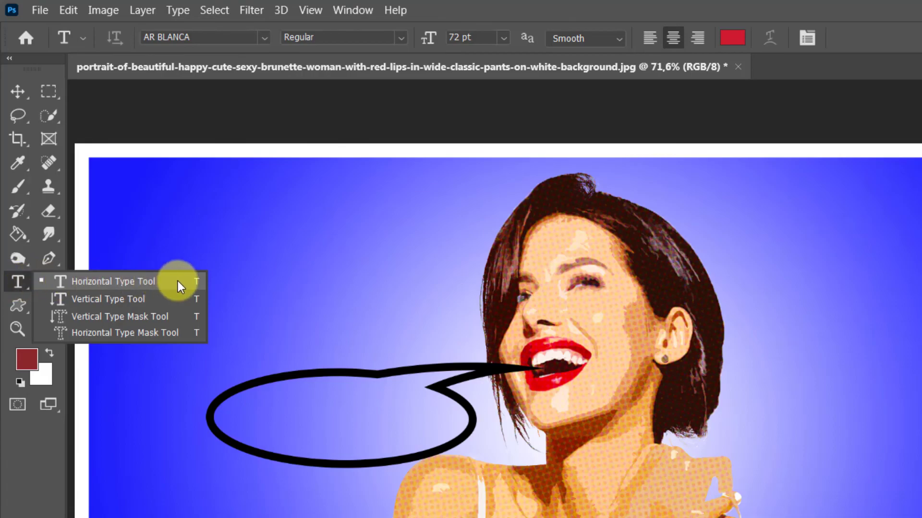
click(177, 281)
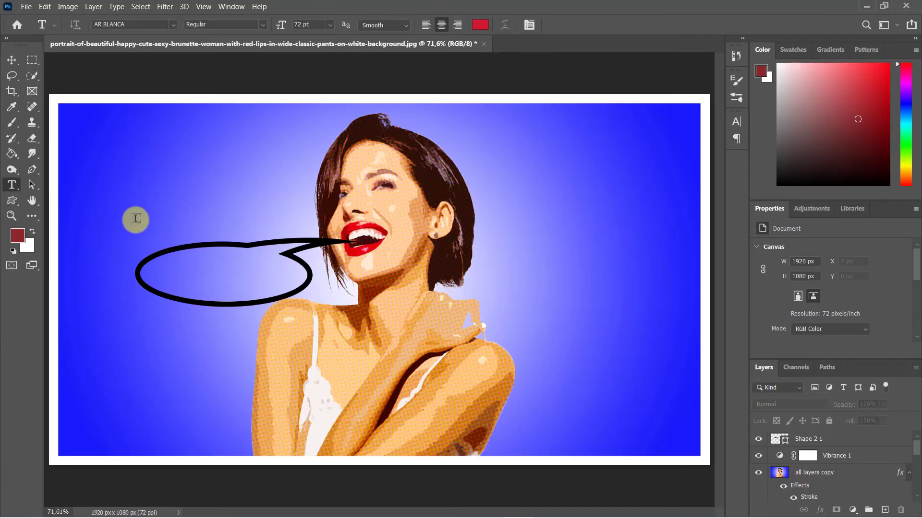
click(271, 418)
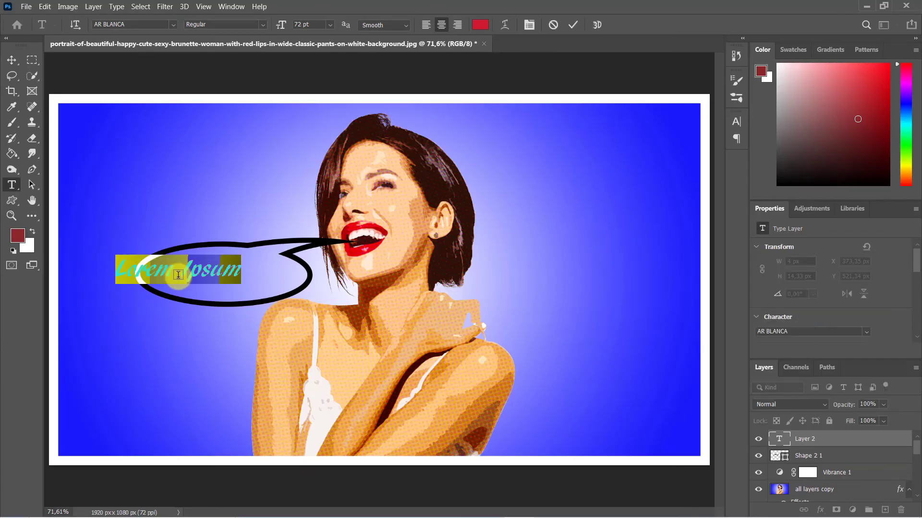
text(HELLO)
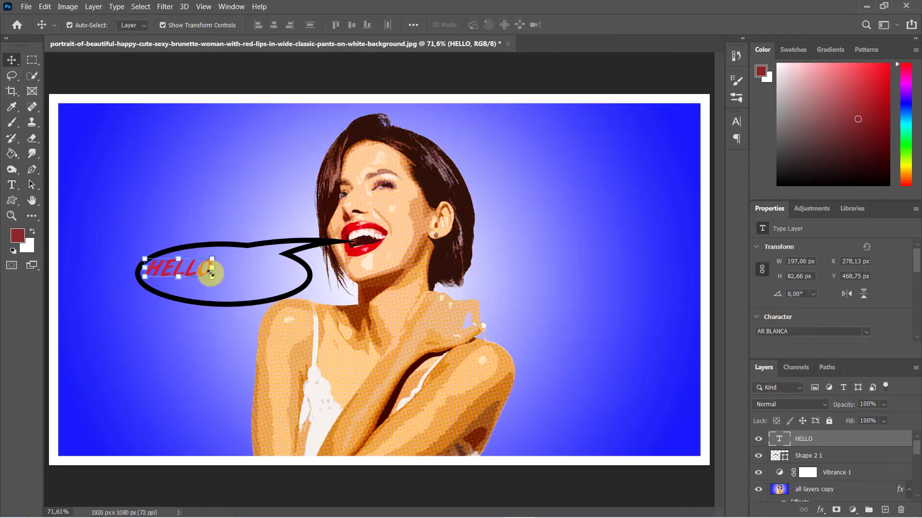
key(ctrl+Return)
key(v)
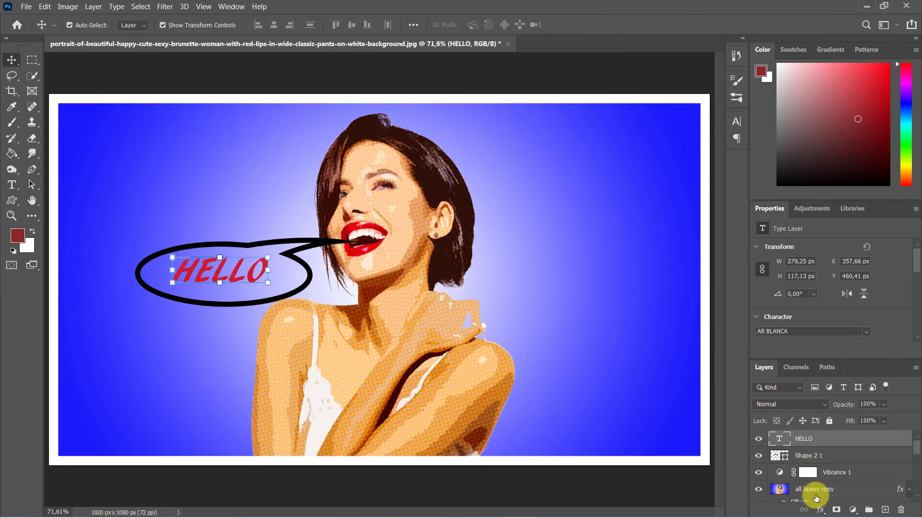
Give the HELLO text layer a white 10 px outside stroke
click(821, 510)
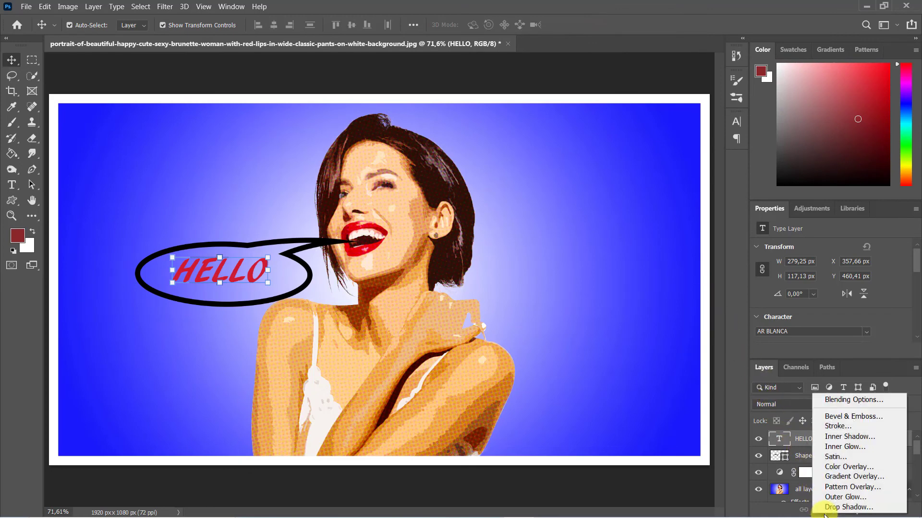
click(858, 425)
click(649, 103)
click(653, 112)
drag(645, 90, 642, 91)
click(831, 72)
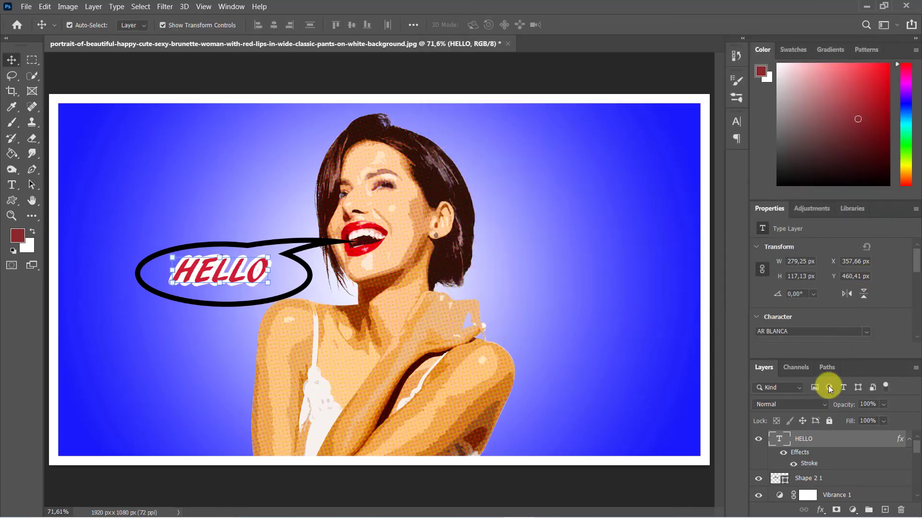
Give the speech bubble shape layer a white 10 px outside stroke at 71% opacity
click(809, 478)
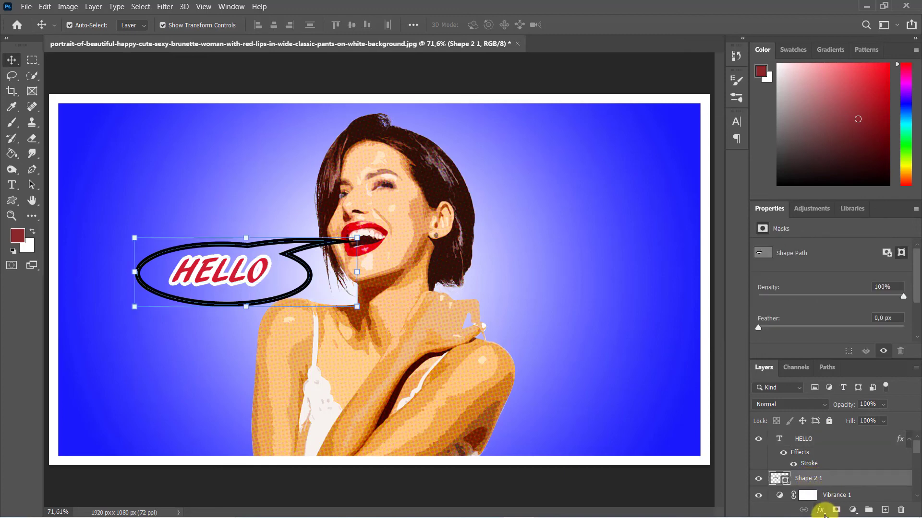
click(820, 509)
click(847, 431)
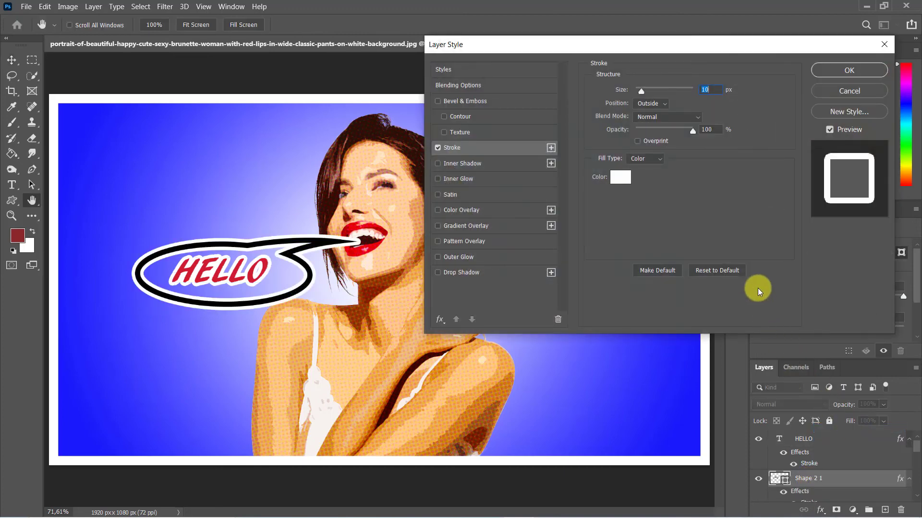
mouse_move(692, 130)
mouse_down()
mouse_move(663, 127)
mouse_move(677, 133)
mouse_up()
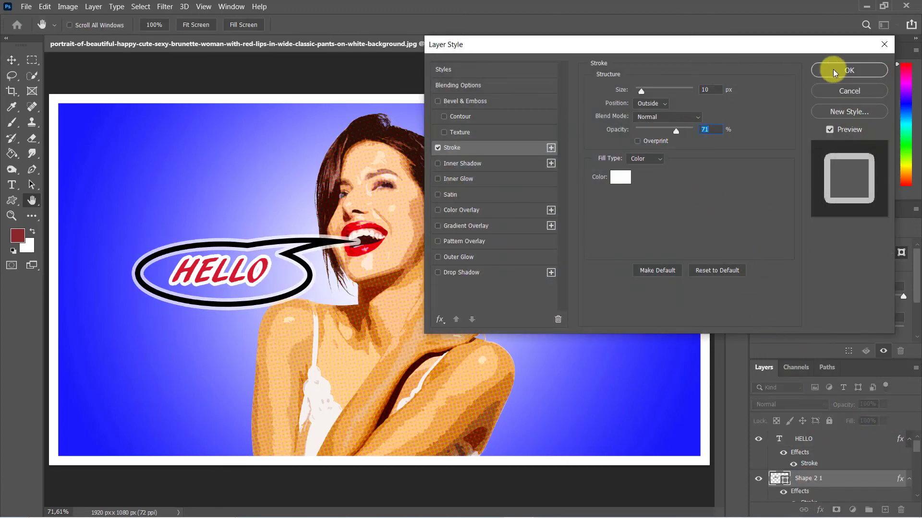